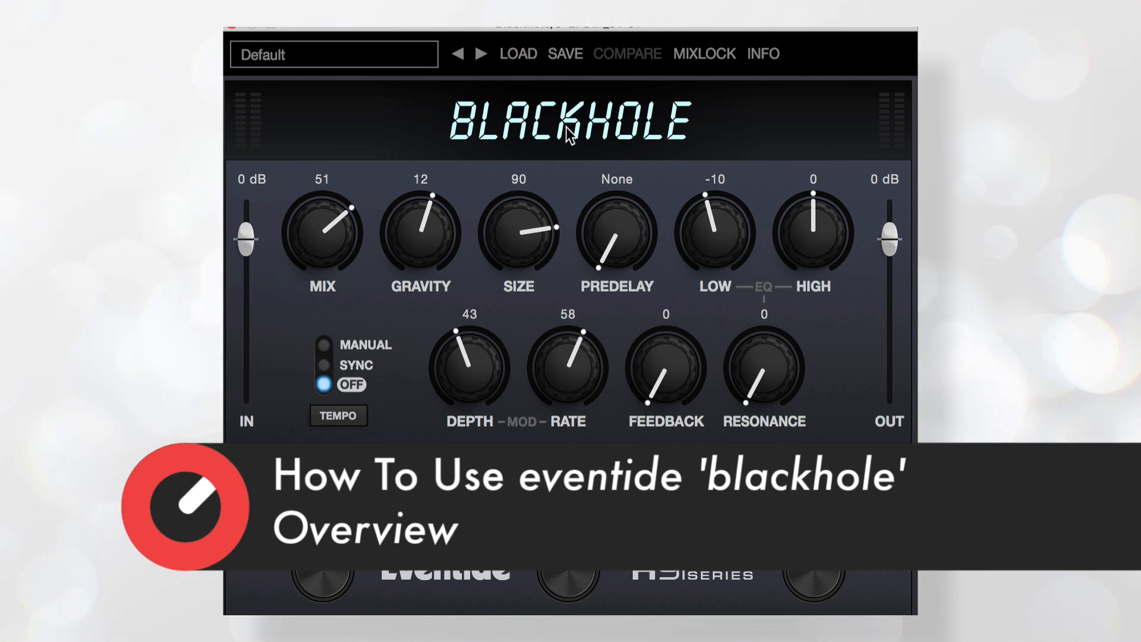
# - Sweep the Mix between fully wet at 100 and mostly dry, and settle it at 19
pyautogui.moveTo(568, 24)
pyautogui.mouseDown()
pyautogui.moveTo(568, 67)
pyautogui.moveTo(572, 19)
pyautogui.mouseUp()
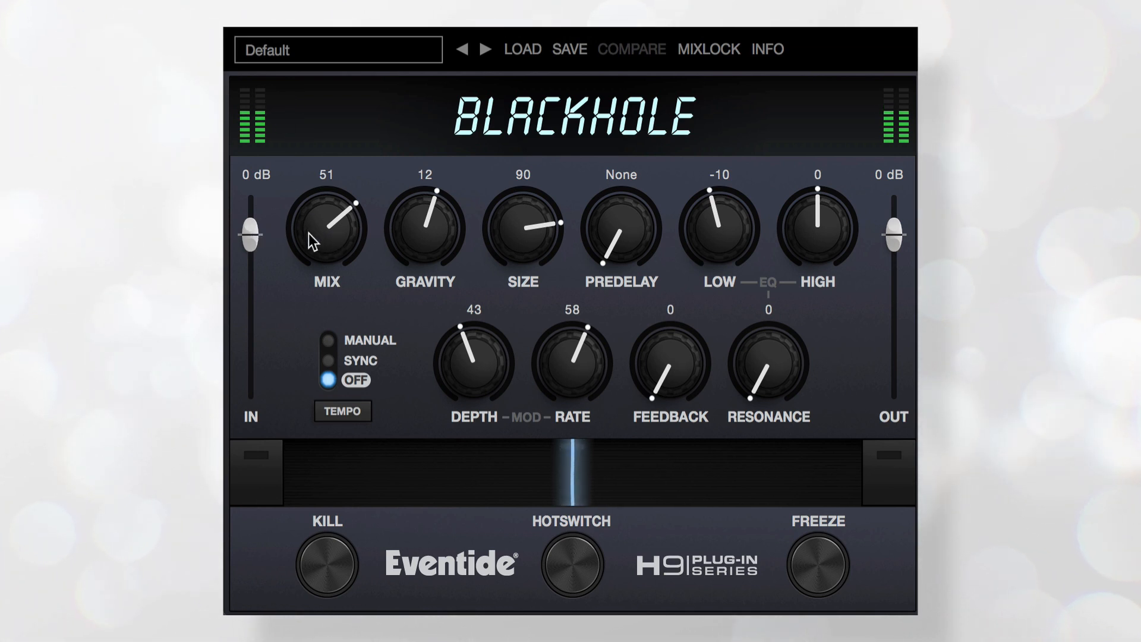
pyautogui.moveTo(333, 209); pyautogui.dragTo(305, 268)
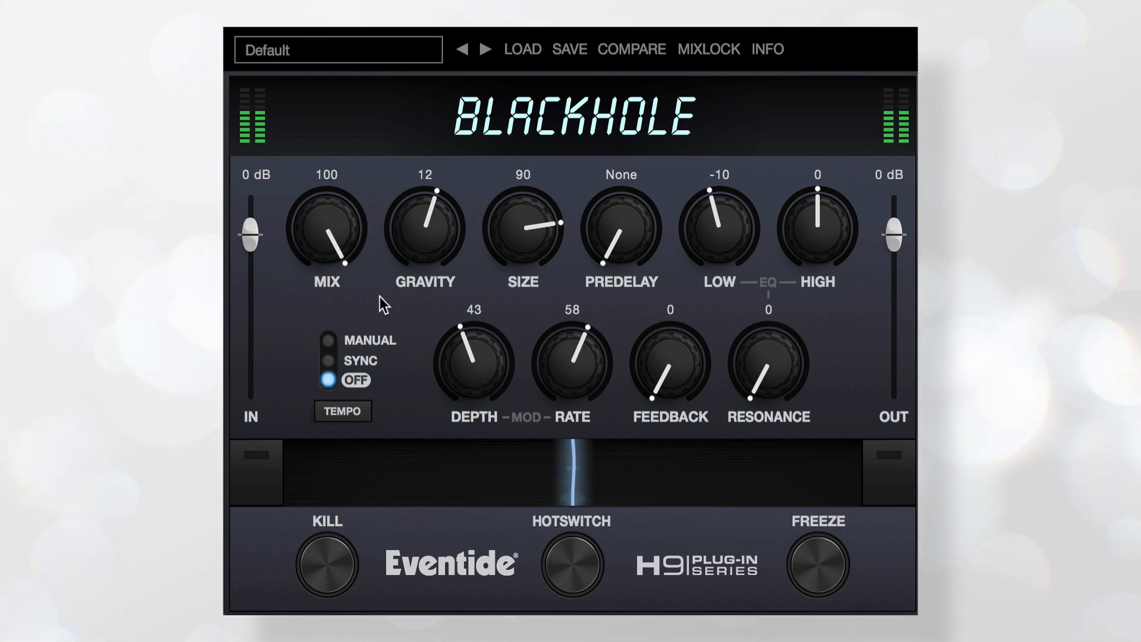
pyautogui.moveTo(321, 229); pyautogui.dragTo(302, 473)
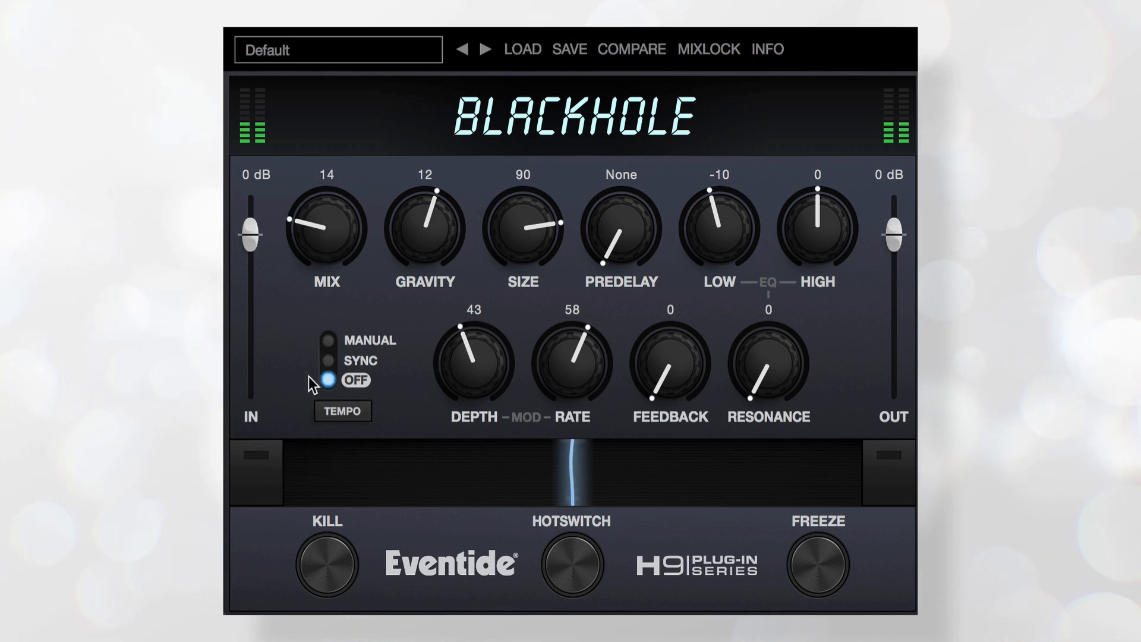
pyautogui.moveTo(326, 228); pyautogui.dragTo(332, 199)
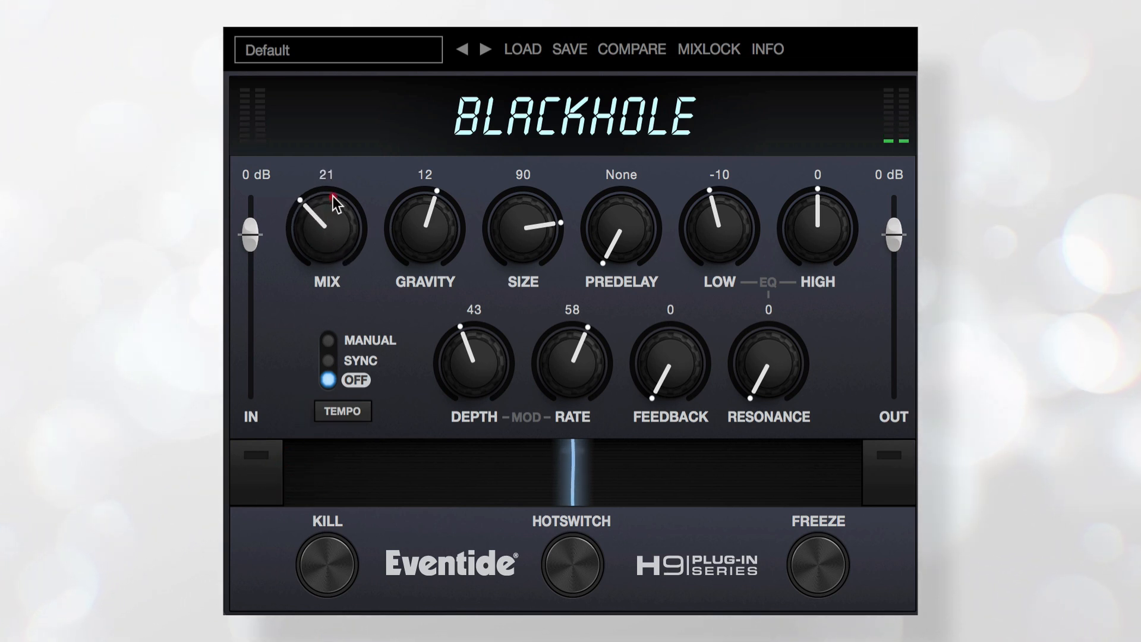
pyautogui.moveTo(319, 246); pyautogui.dragTo(316, 198)
pyautogui.click(321, 188)
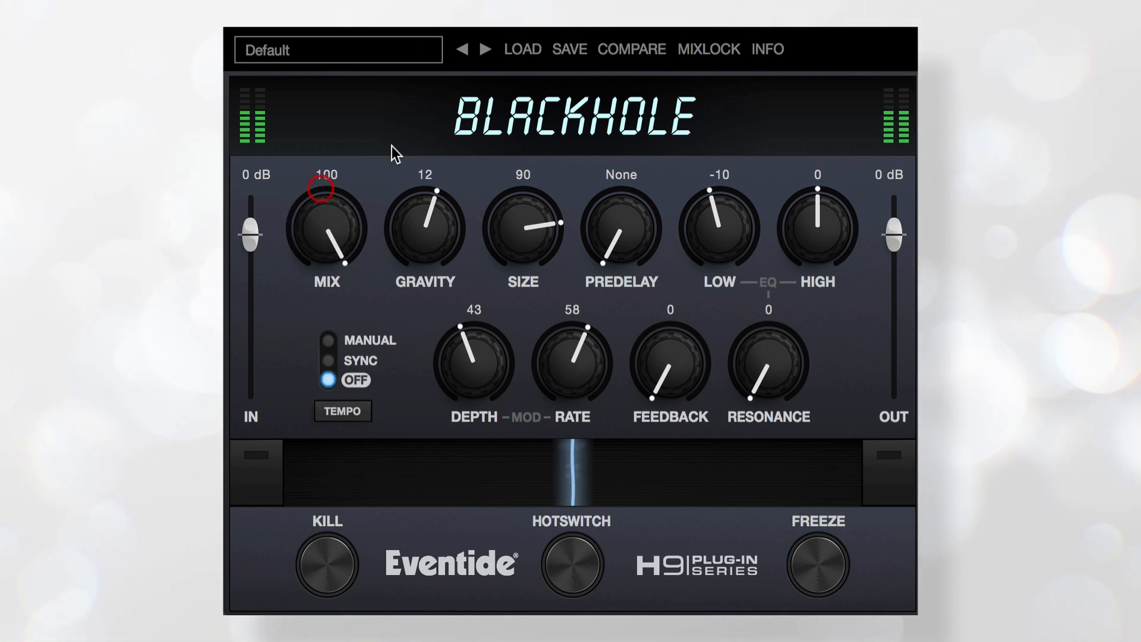
pyautogui.moveTo(318, 229); pyautogui.dragTo(319, 465)
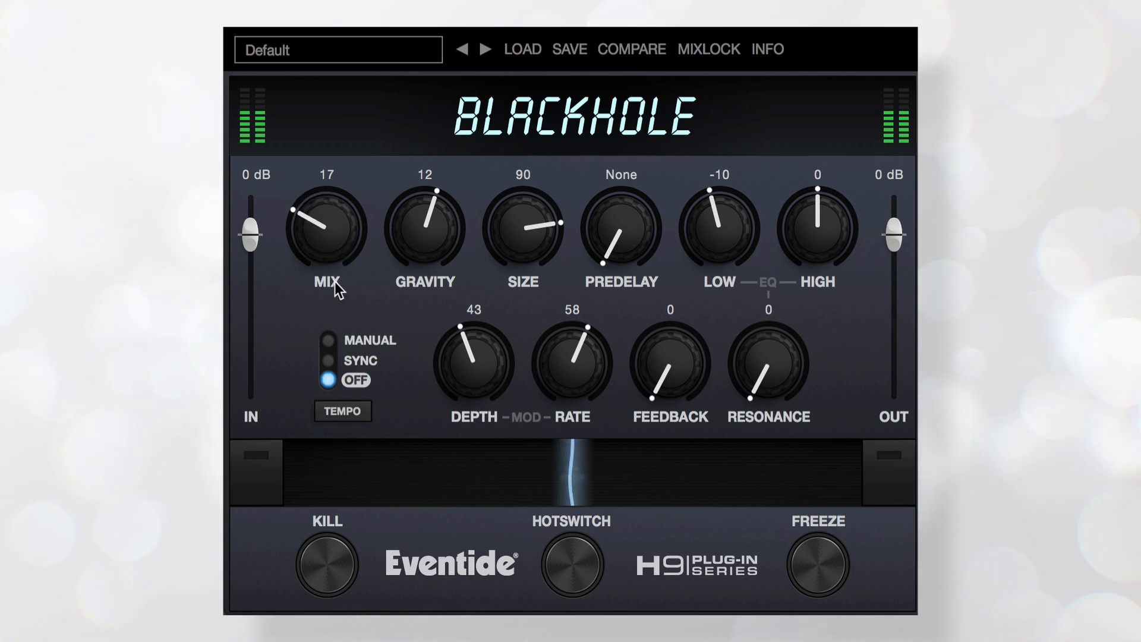
pyautogui.moveTo(319, 245); pyautogui.dragTo(321, 240)
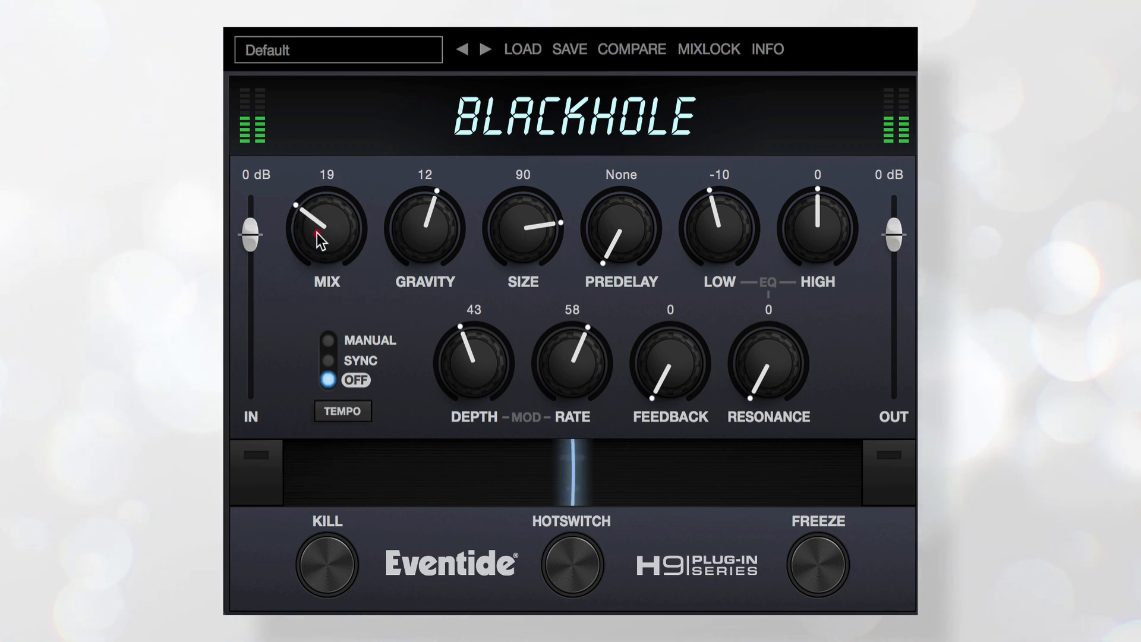
# - Enable Mixlock and audition the factory presets in forward order from Default through Biggest Reverb Evar and Dark Matter to past Dreamscape
pyautogui.click(713, 48)
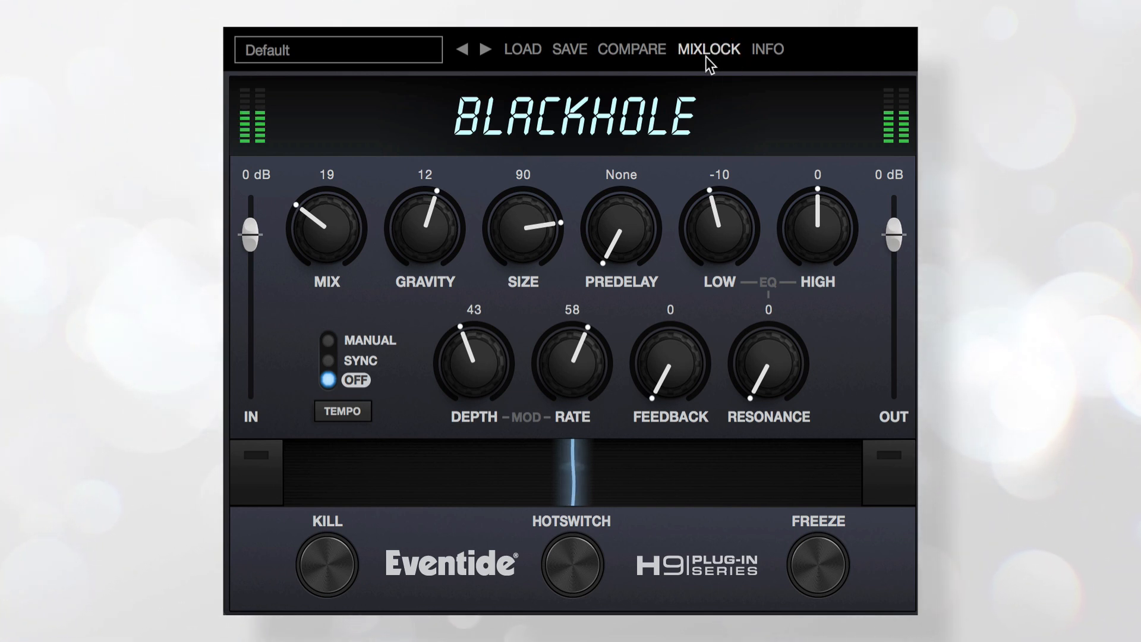
pyautogui.click(482, 50)
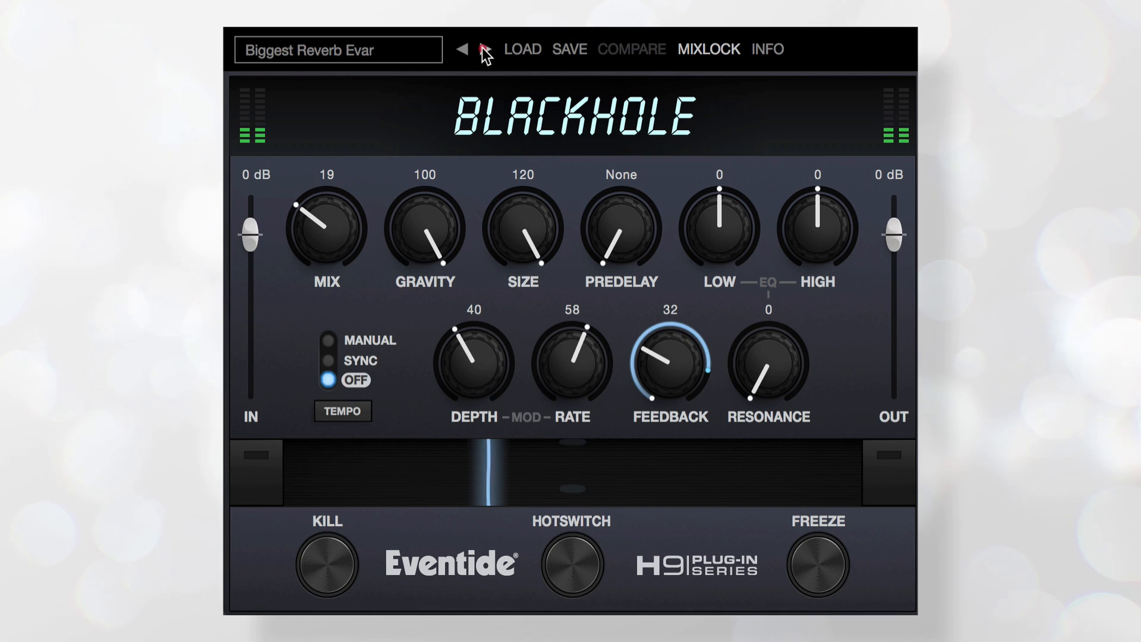
pyautogui.click(482, 49)
pyautogui.click(483, 50)
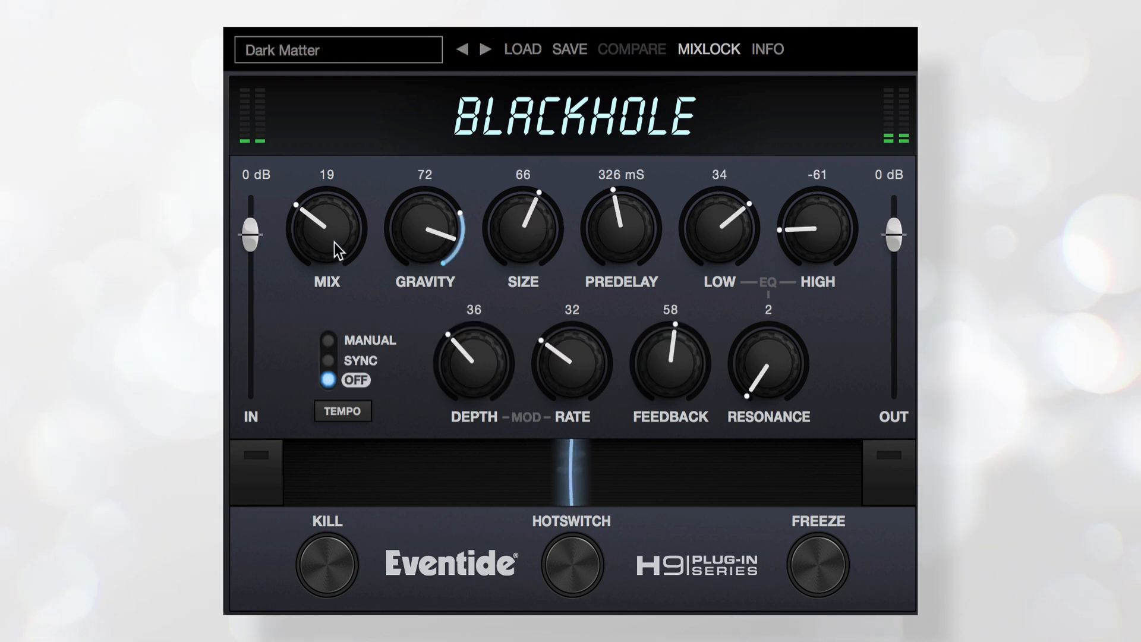
pyautogui.click(483, 49)
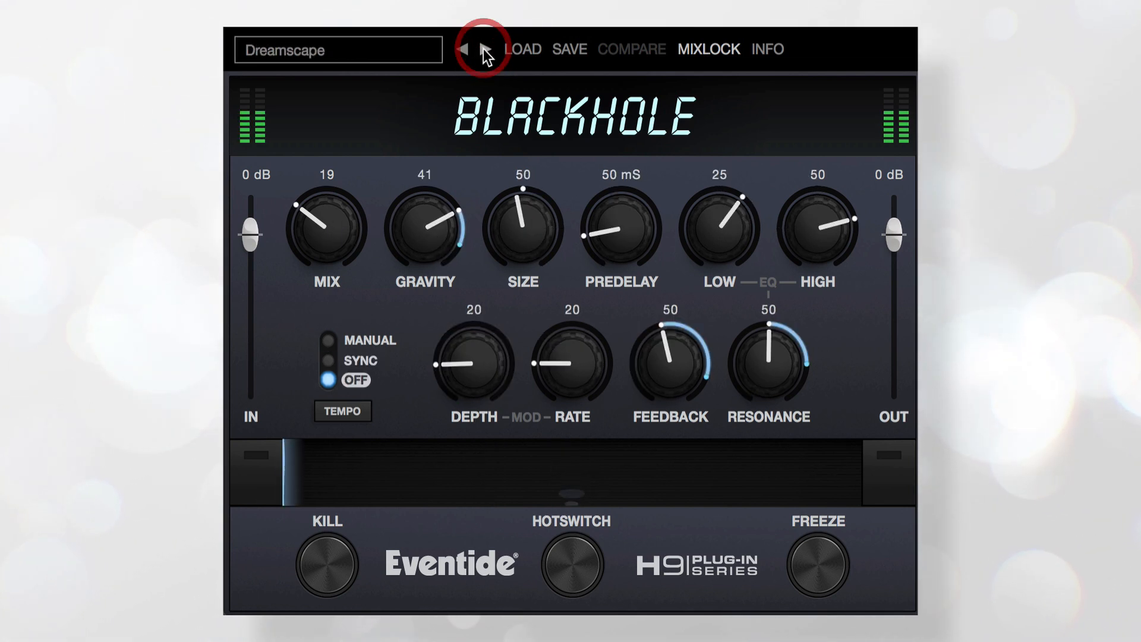
pyautogui.click(483, 49)
# - Step back through the presets to Default and disable Mixlock
pyautogui.click(462, 49)
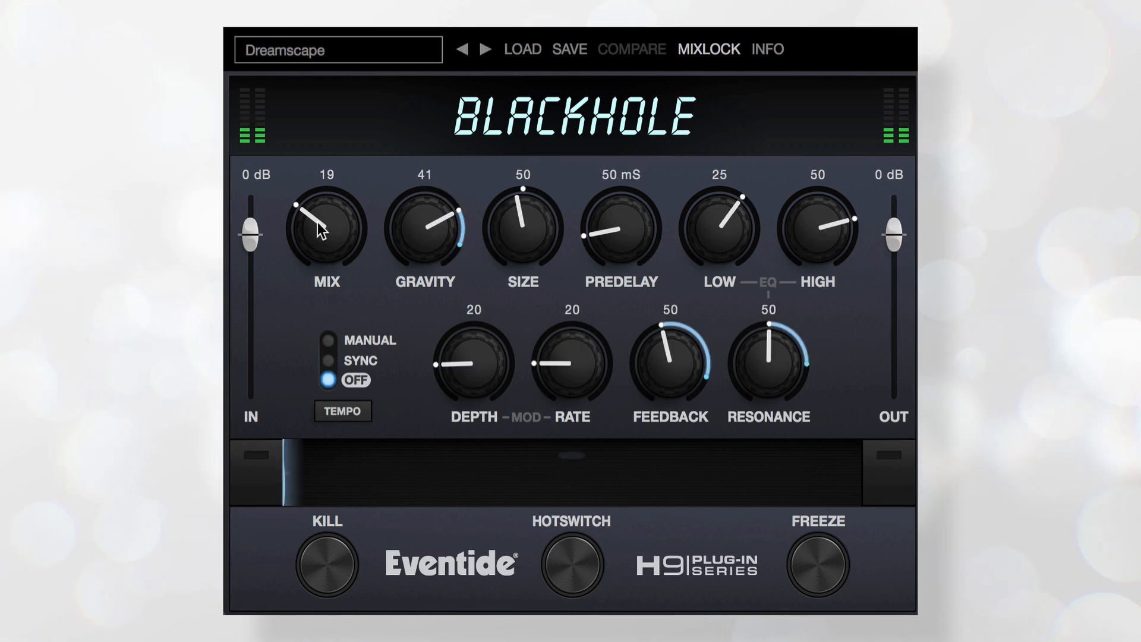
pyautogui.click(462, 49)
pyautogui.click(463, 49)
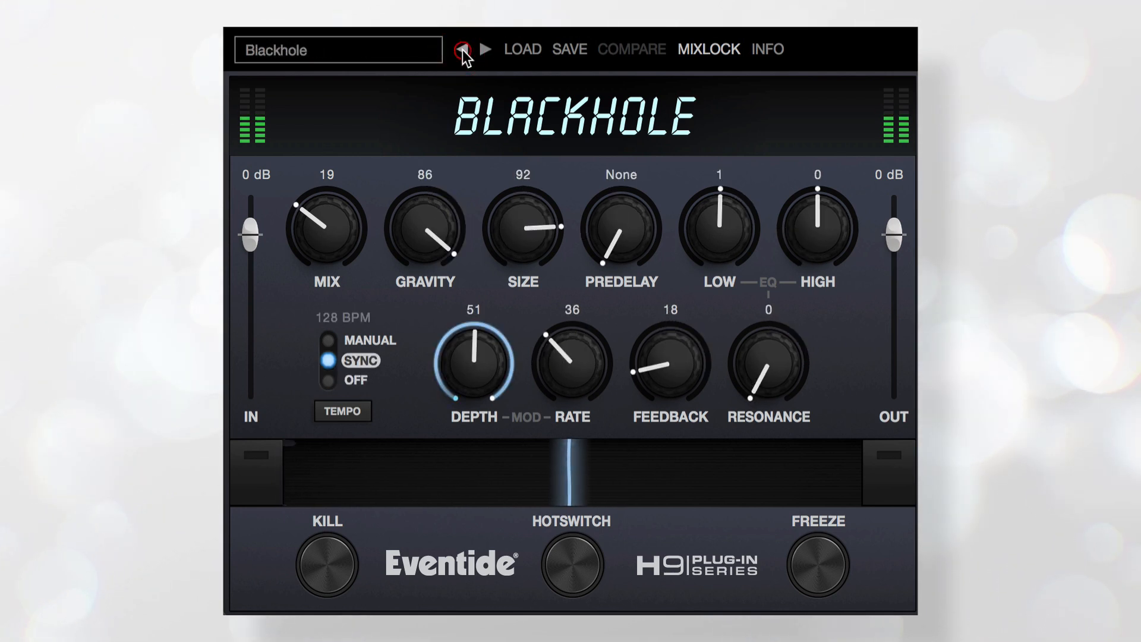
pyautogui.click(462, 49)
pyautogui.click(462, 49)
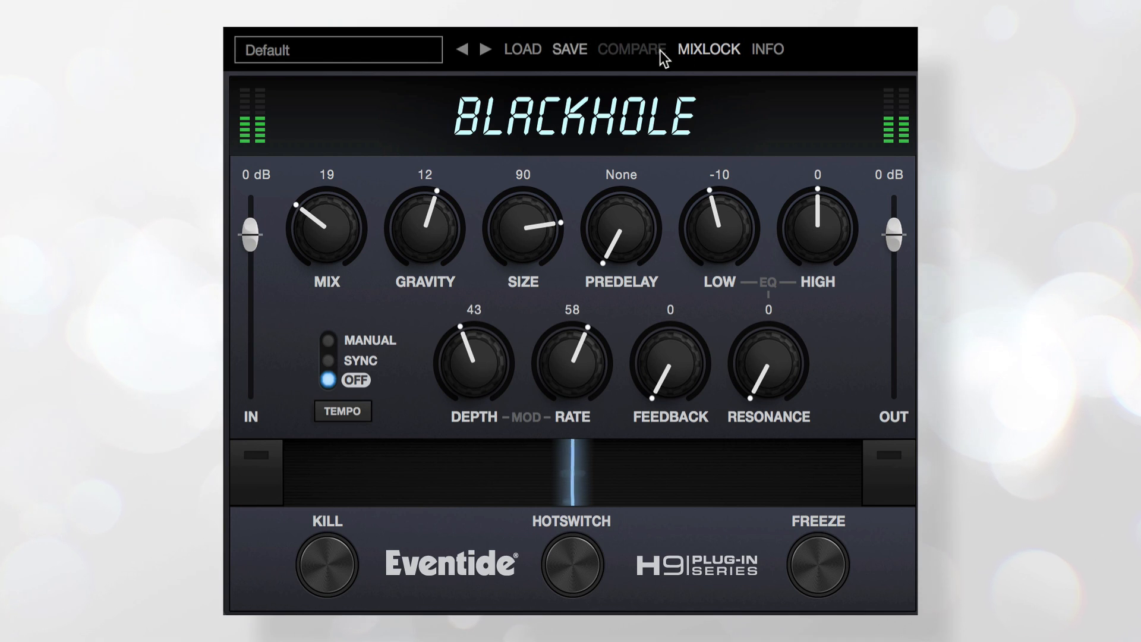
pyautogui.click(706, 49)
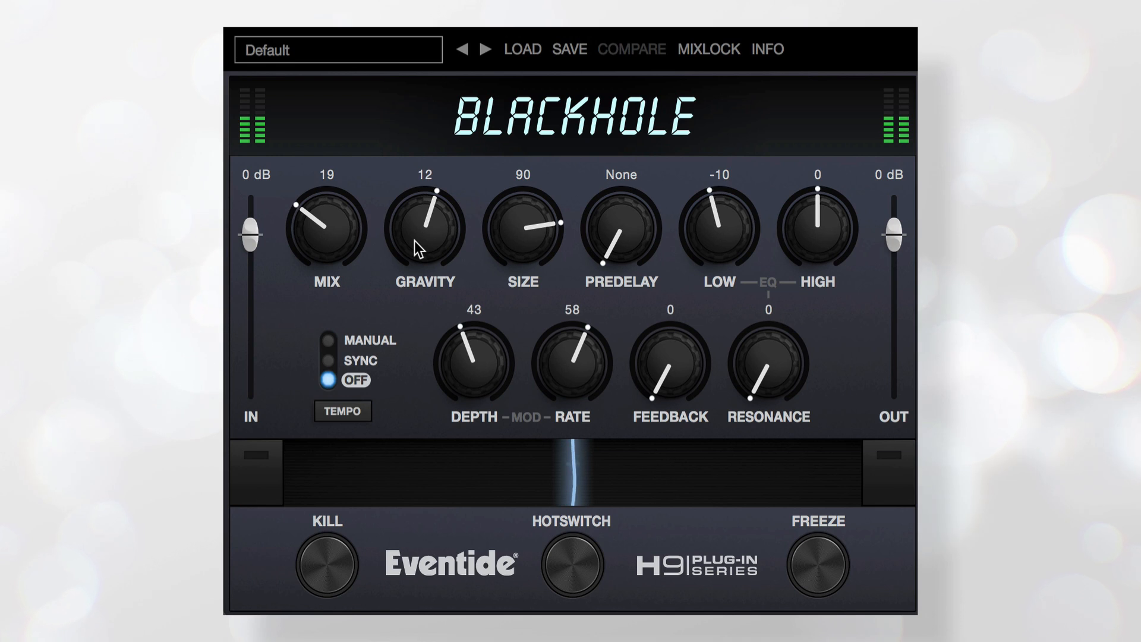
# - Vary Gravity through its positive range, set Mix to 56 and bring Gravity to 79
pyautogui.moveTo(415, 240); pyautogui.dragTo(449, 120)
pyautogui.moveTo(421, 212); pyautogui.dragTo(412, 162)
pyautogui.moveTo(404, 309); pyautogui.dragTo(406, 374)
pyautogui.moveTo(419, 238); pyautogui.dragTo(427, 126)
pyautogui.moveTo(425, 208); pyautogui.dragTo(425, 204)
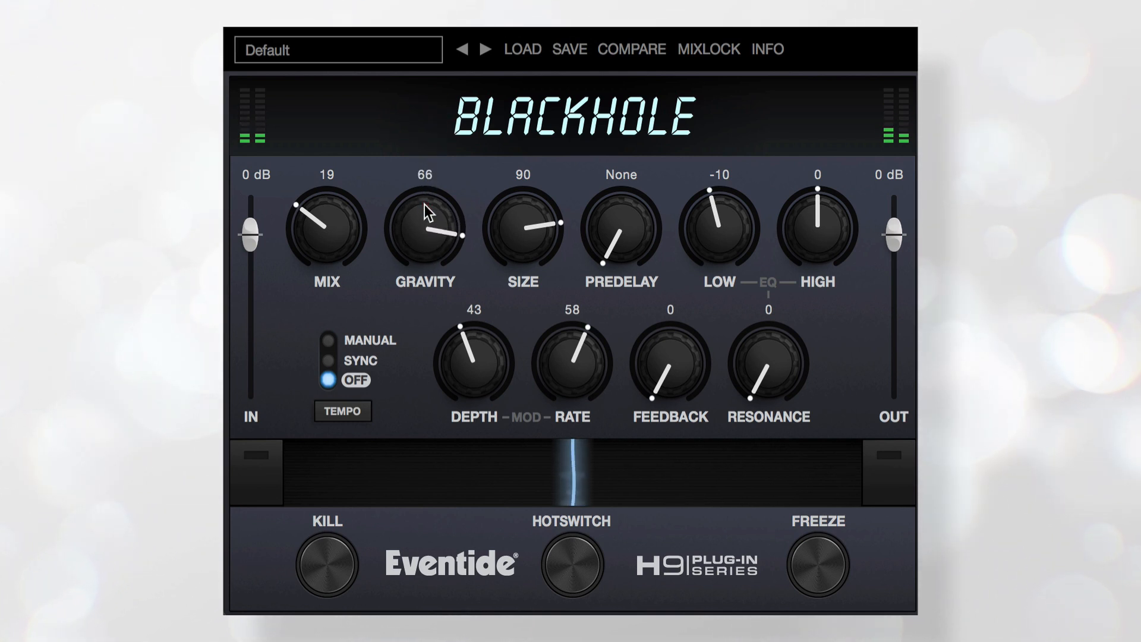
pyautogui.moveTo(331, 238); pyautogui.dragTo(353, 105)
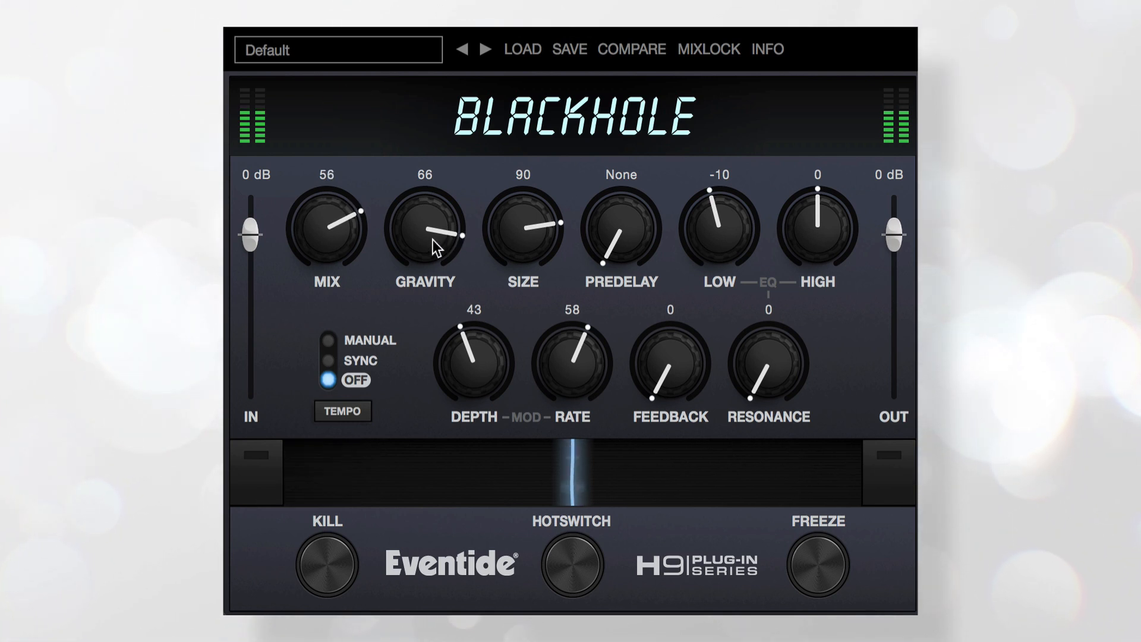
pyautogui.moveTo(436, 246); pyautogui.dragTo(433, 211)
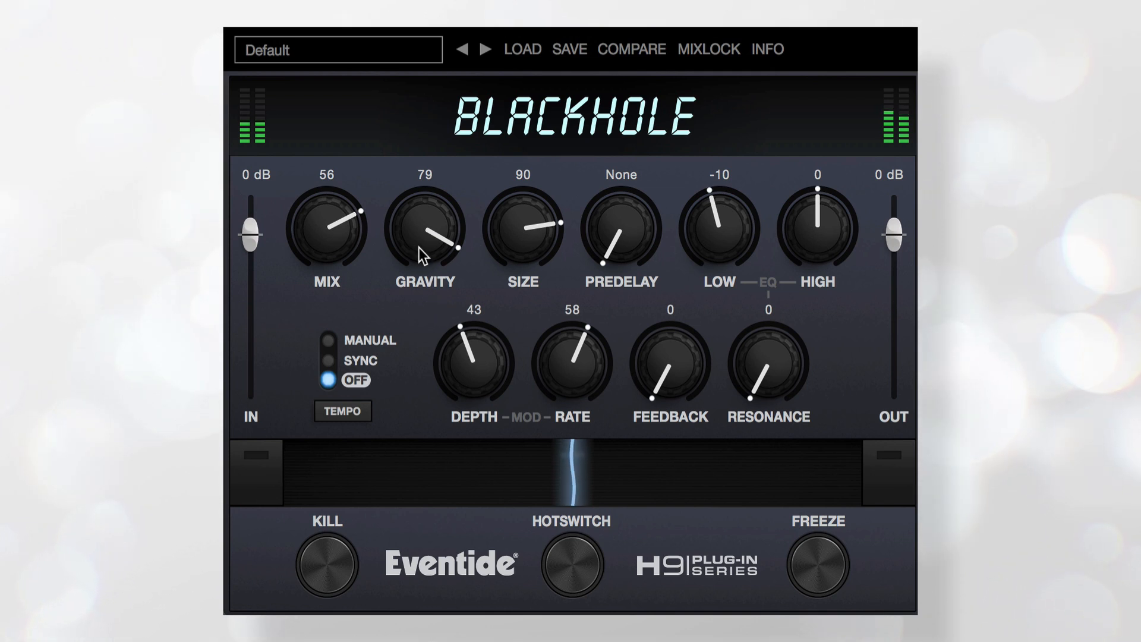
# - Lower Gravity through 13 and -22 into its inverse range down to -67, and settle it at -57
pyautogui.moveTo(421, 238); pyautogui.dragTo(412, 349)
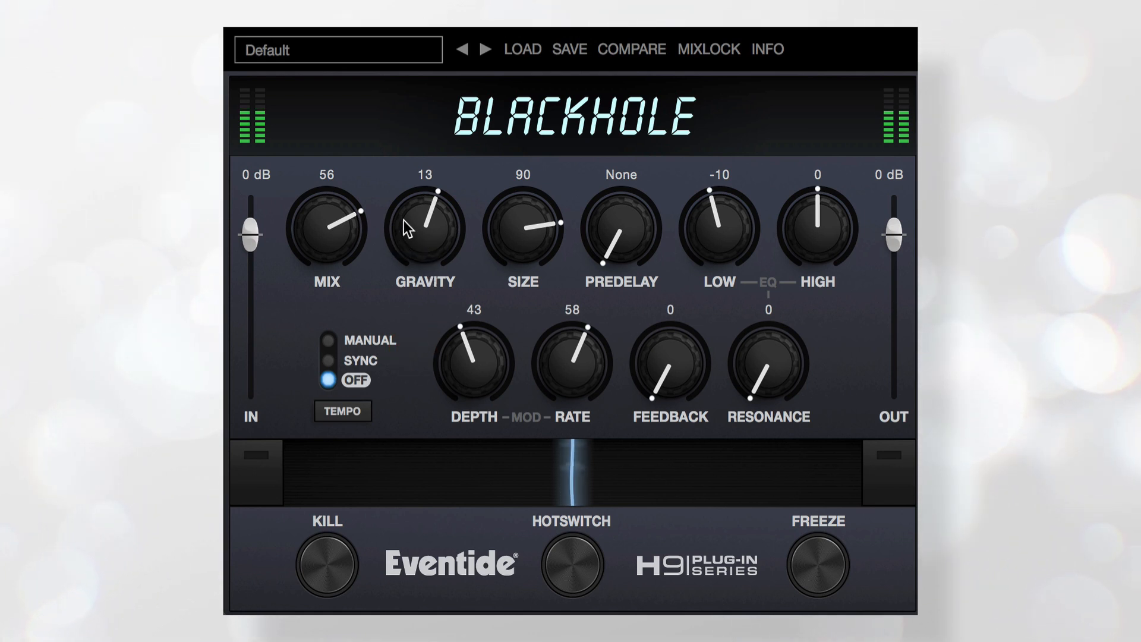
pyautogui.moveTo(416, 263); pyautogui.dragTo(414, 295)
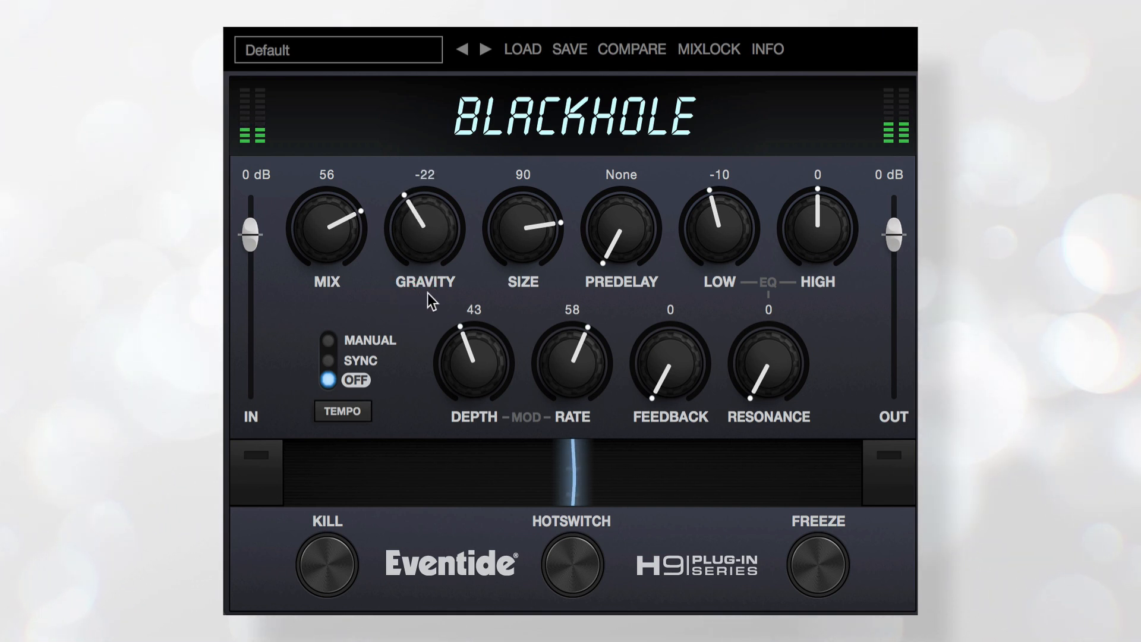
pyautogui.moveTo(421, 240); pyautogui.dragTo(419, 307)
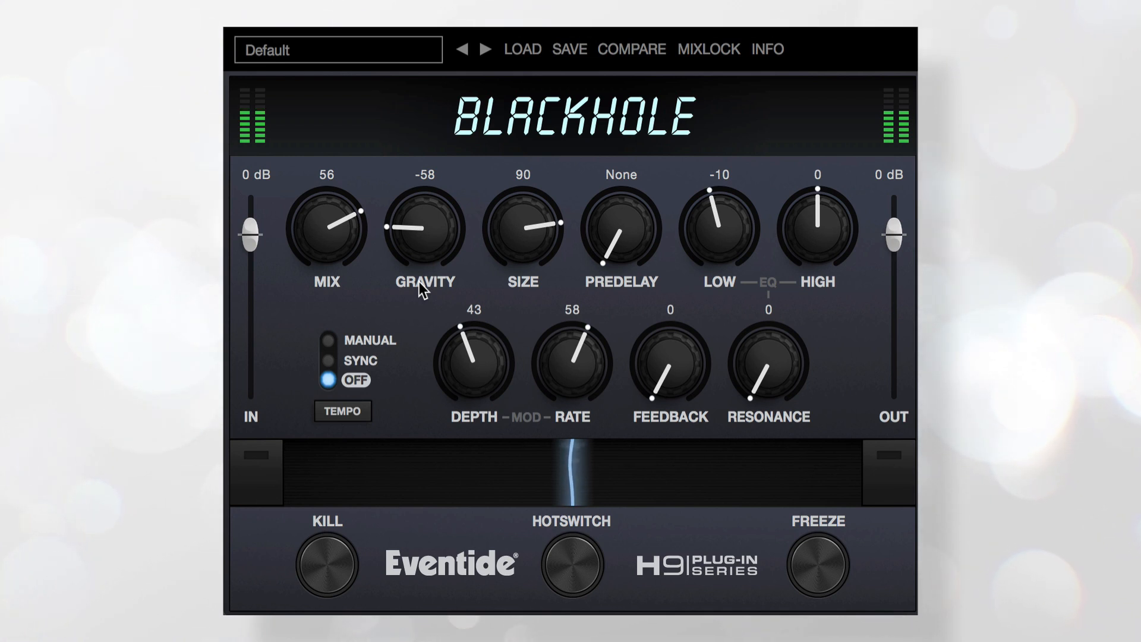
pyautogui.moveTo(331, 234)
pyautogui.mouseDown()
pyautogui.moveTo(333, 219)
pyautogui.moveTo(330, 237)
pyautogui.mouseUp()
pyautogui.moveTo(420, 240); pyautogui.dragTo(420, 262)
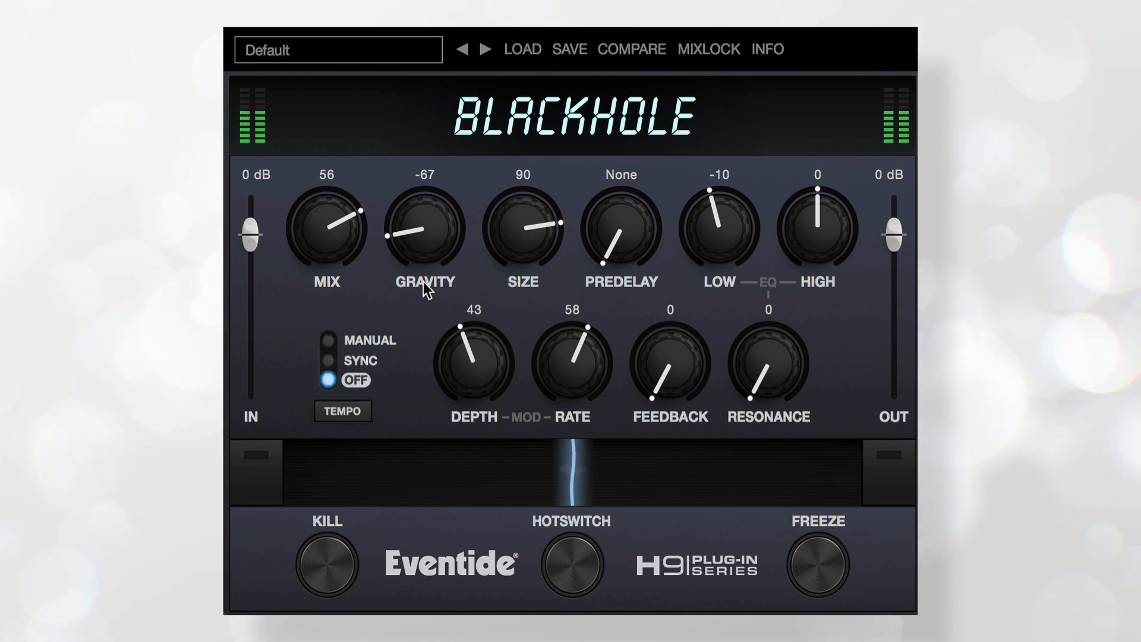
pyautogui.moveTo(415, 247); pyautogui.dragTo(501, 224)
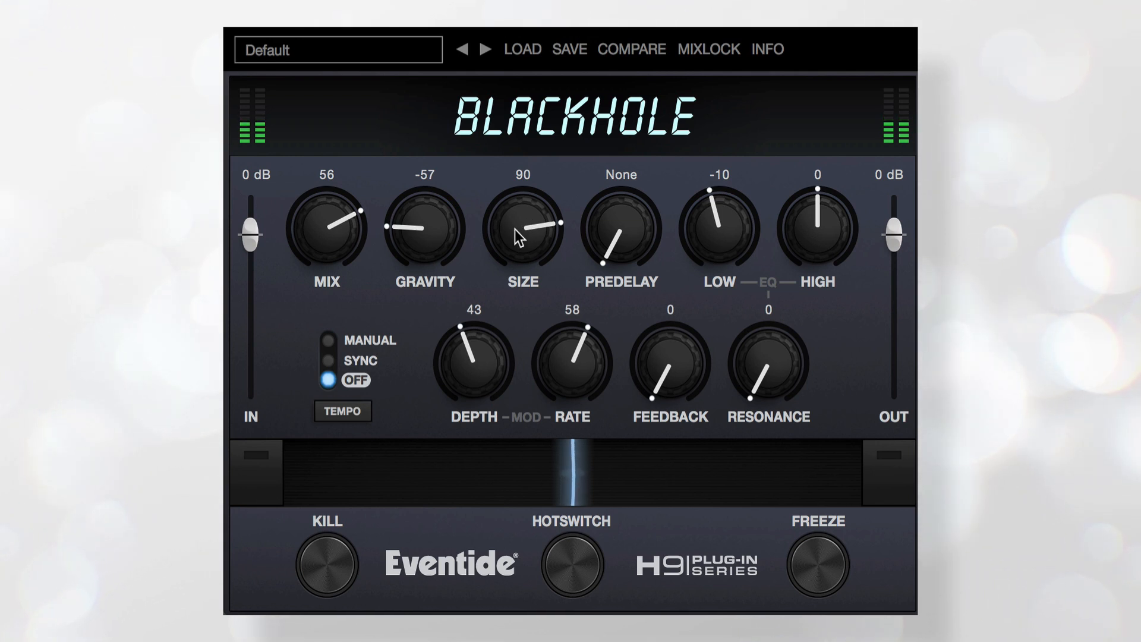
# - Sweep the reverb Size down to -2 and back up through 106 to 117
pyautogui.moveTo(515, 230); pyautogui.dragTo(525, 476)
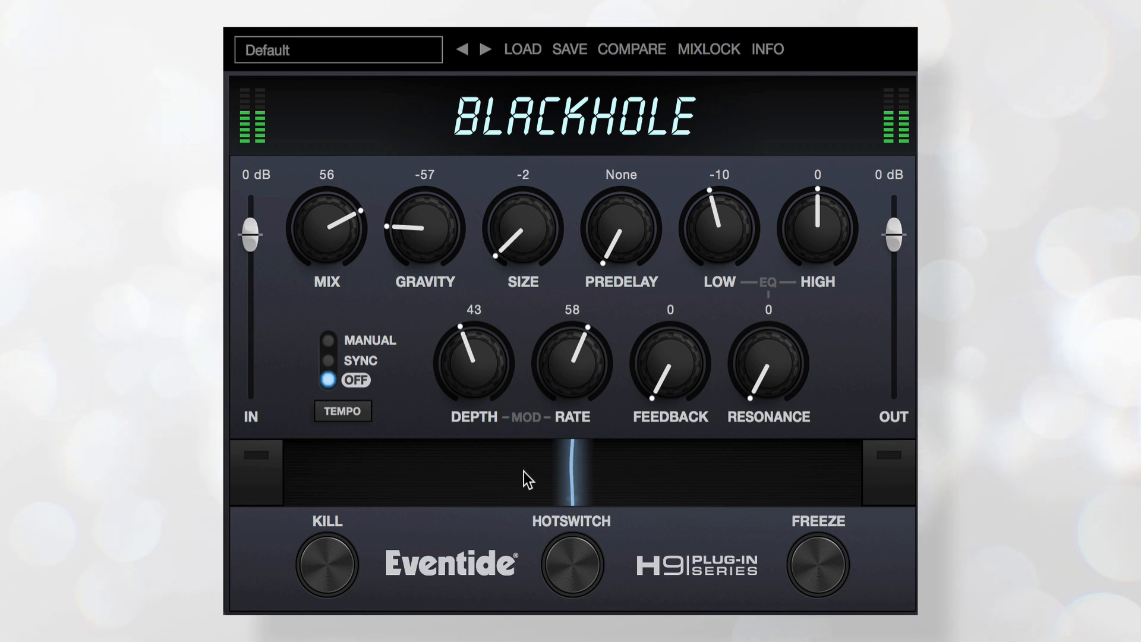
pyautogui.moveTo(533, 247)
pyautogui.mouseDown()
pyautogui.moveTo(530, 202)
pyautogui.moveTo(526, 227)
pyautogui.mouseUp()
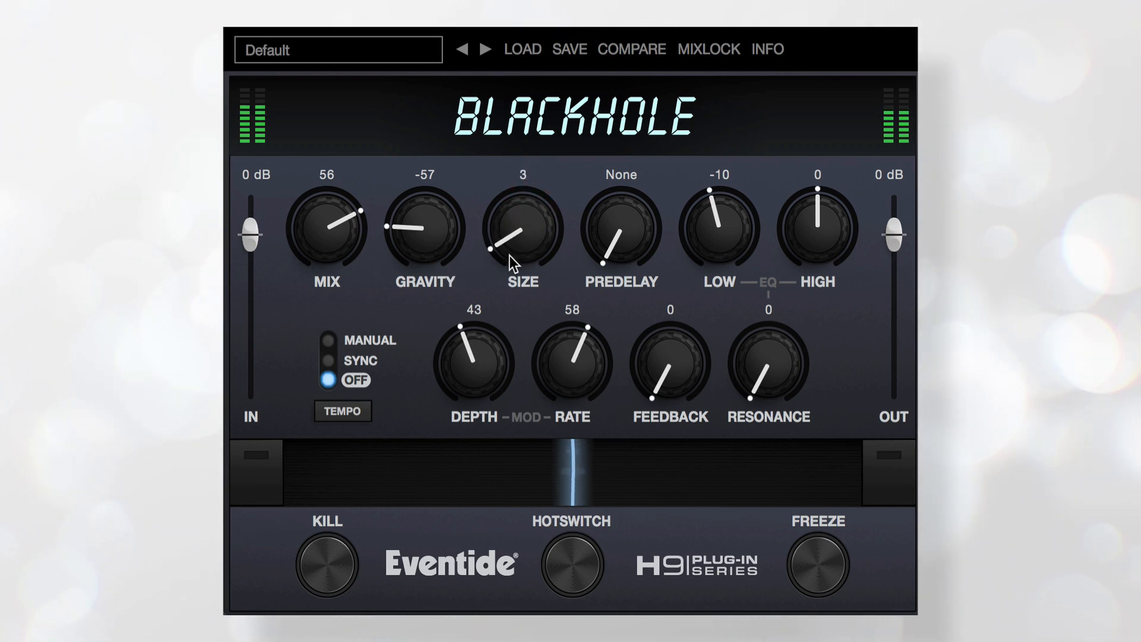
pyautogui.moveTo(523, 252); pyautogui.dragTo(543, 60)
pyautogui.moveTo(512, 230); pyautogui.dragTo(514, 215)
pyautogui.moveTo(515, 197); pyautogui.dragTo(519, 159)
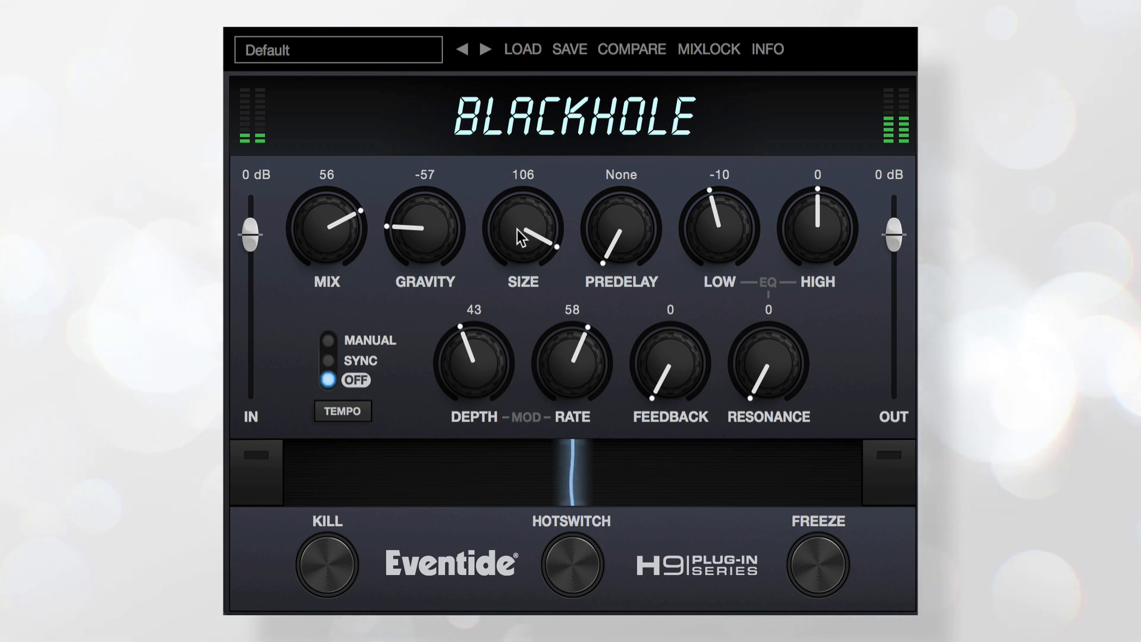
pyautogui.moveTo(517, 229); pyautogui.dragTo(522, 200)
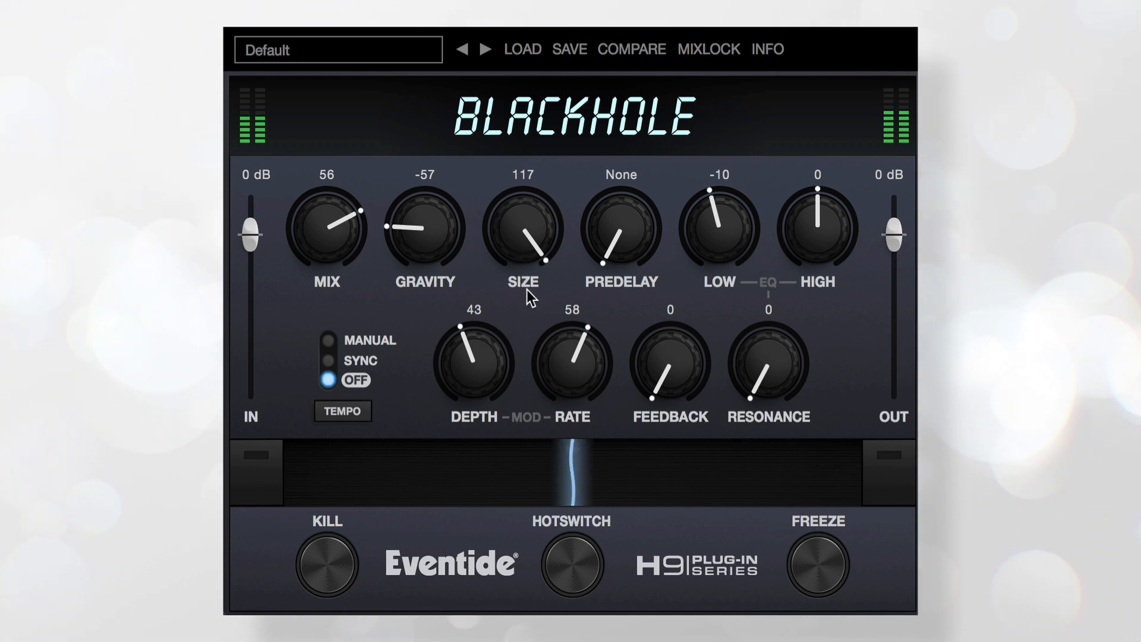
# - Set Gravity to 47 and Size to 79
pyautogui.moveTo(419, 245); pyautogui.dragTo(432, 69)
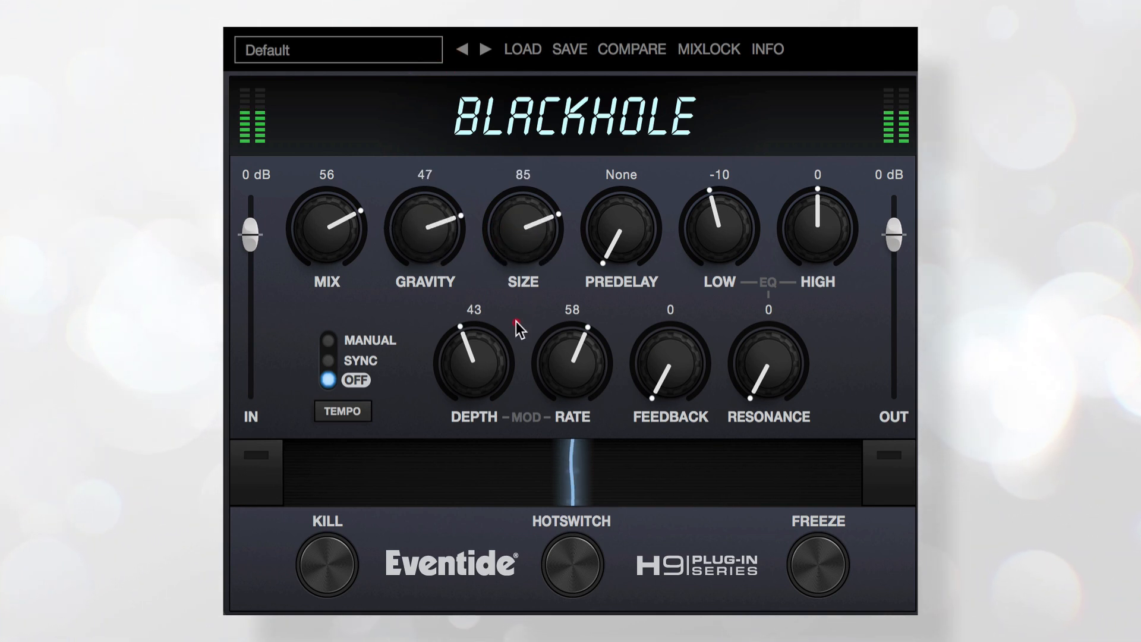
pyautogui.moveTo(520, 323); pyautogui.dragTo(591, 290)
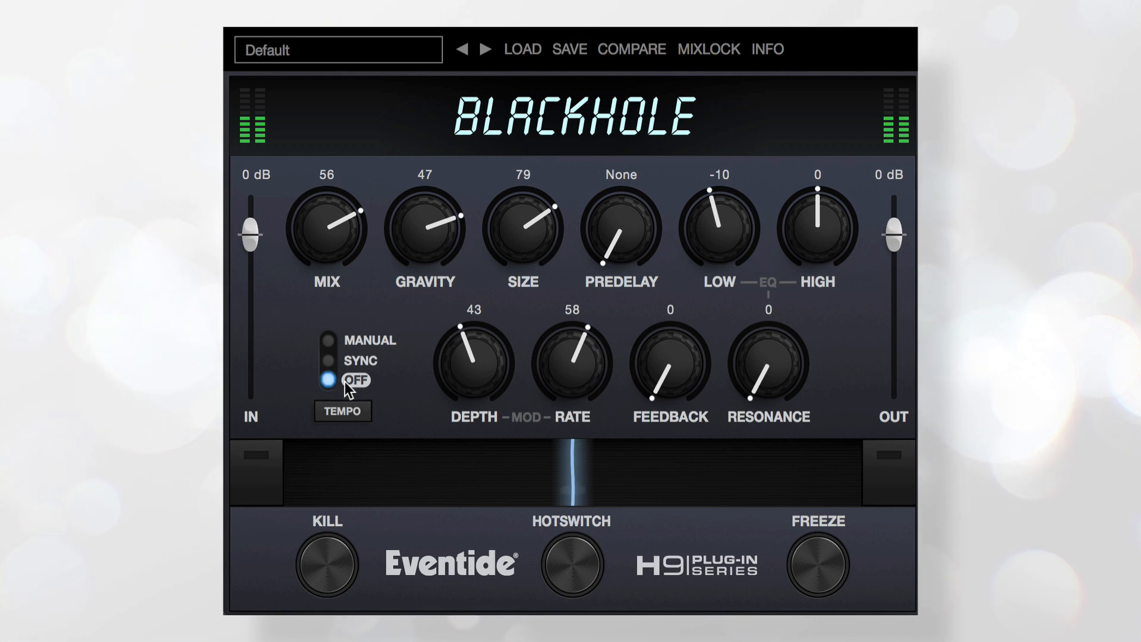
# - Try Predelay at 118 ms and at 2000 ms, and return it to None
pyautogui.moveTo(629, 241); pyautogui.dragTo(625, 147)
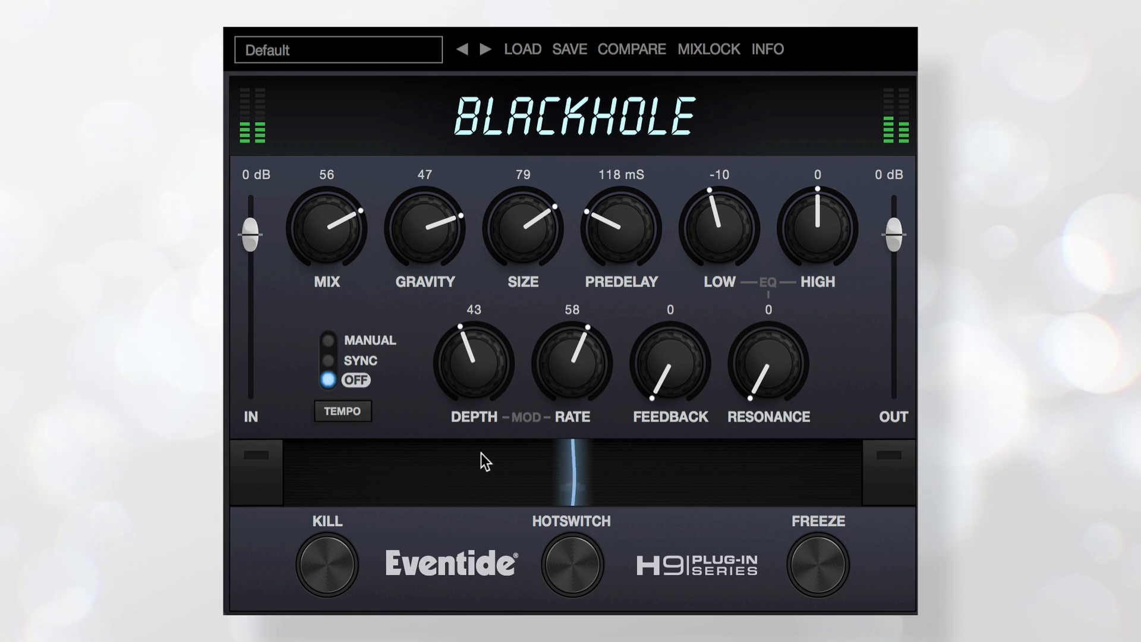
pyautogui.moveTo(607, 242); pyautogui.dragTo(659, 32)
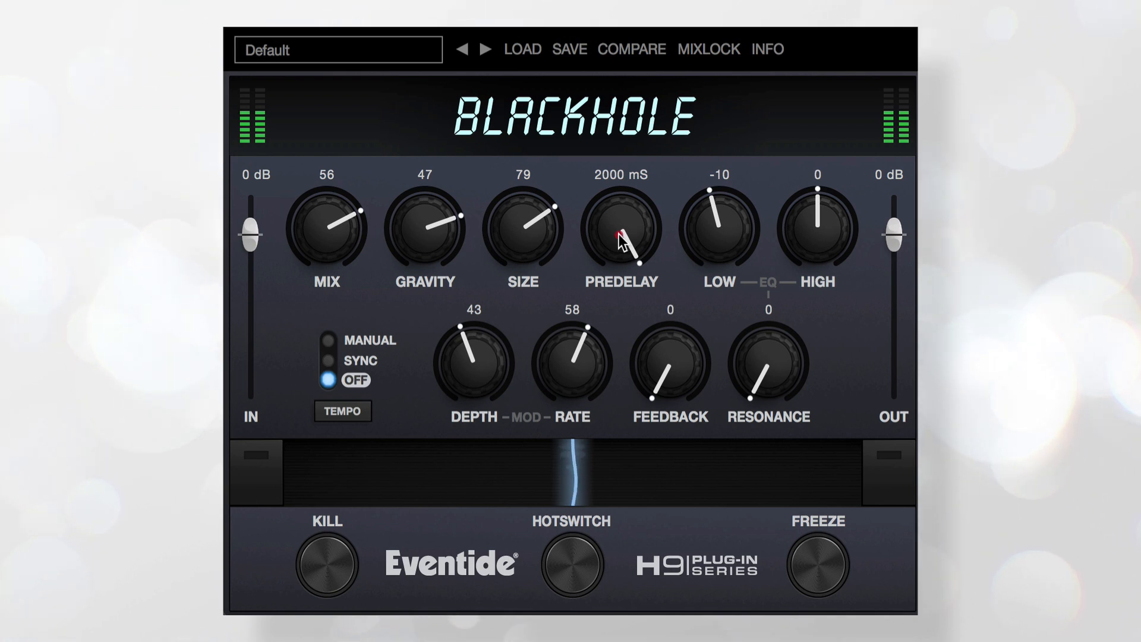
pyautogui.moveTo(619, 238); pyautogui.dragTo(632, 514)
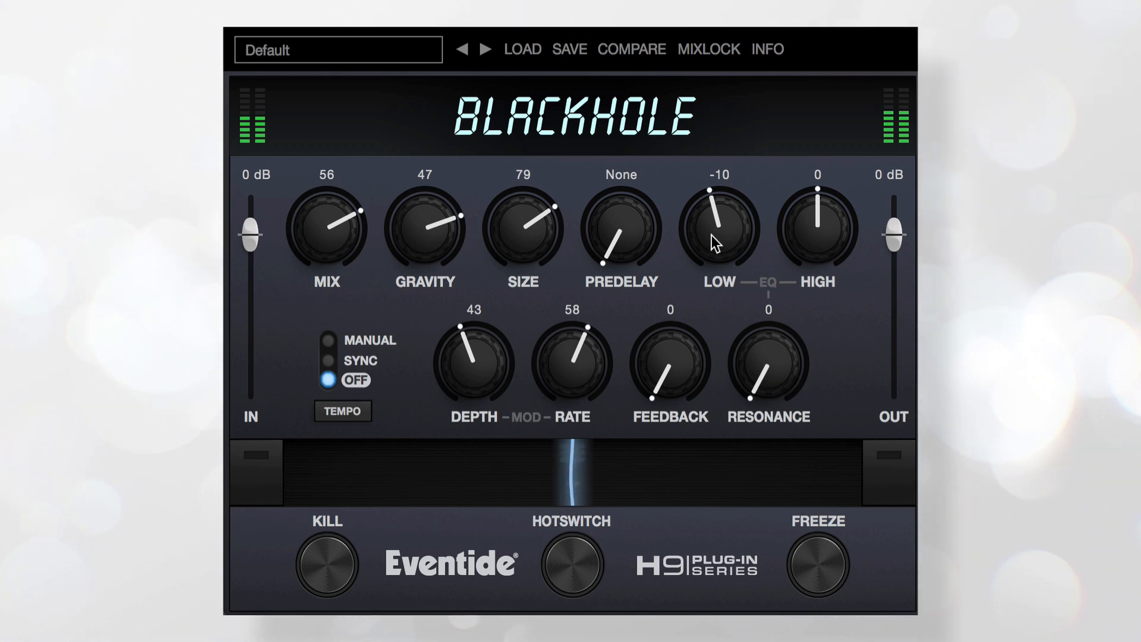
# - Adjust the EQ to Low -23 and High 19, with Resonance at 70
pyautogui.moveTo(728, 231)
pyautogui.mouseDown()
pyautogui.moveTo(707, 216)
pyautogui.moveTo(706, 234)
pyautogui.mouseUp()
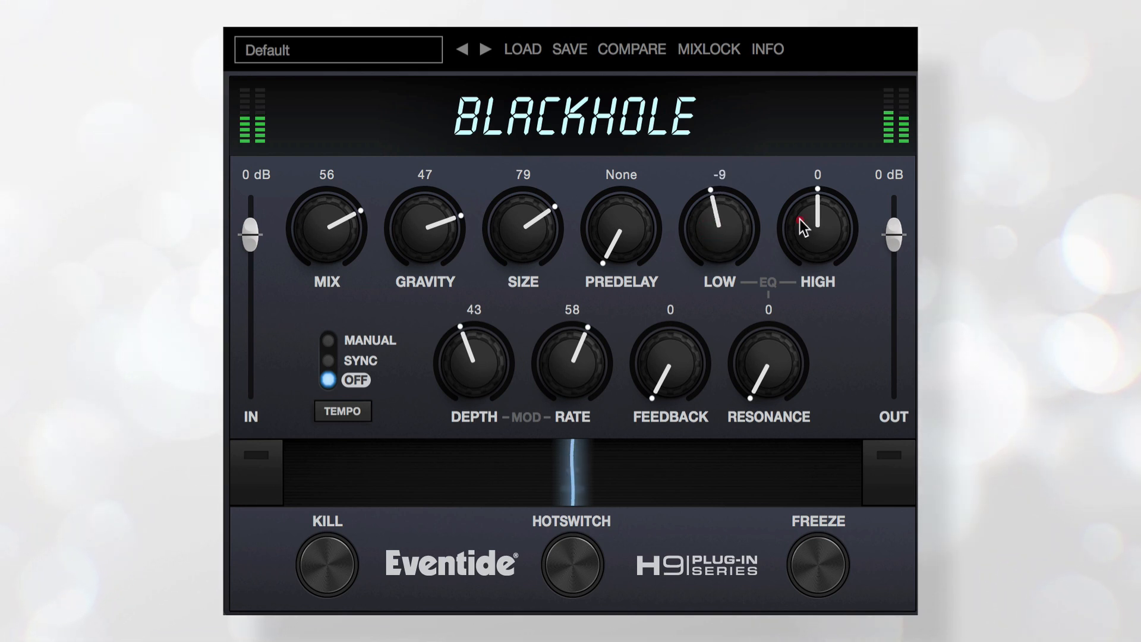
pyautogui.moveTo(804, 227); pyautogui.dragTo(804, 213)
pyautogui.moveTo(723, 232); pyautogui.dragTo(711, 252)
pyautogui.moveTo(746, 353); pyautogui.dragTo(718, 245)
pyautogui.moveTo(793, 231); pyautogui.dragTo(796, 214)
pyautogui.moveTo(769, 290)
pyautogui.mouseDown()
pyautogui.moveTo(782, 275)
pyautogui.moveTo(789, 282)
pyautogui.mouseUp()
pyautogui.moveTo(803, 191)
pyautogui.mouseDown()
pyautogui.moveTo(812, 171)
pyautogui.moveTo(800, 255)
pyautogui.moveTo(798, 187)
pyautogui.moveTo(796, 238)
pyautogui.moveTo(800, 206)
pyautogui.moveTo(793, 212)
pyautogui.mouseUp()
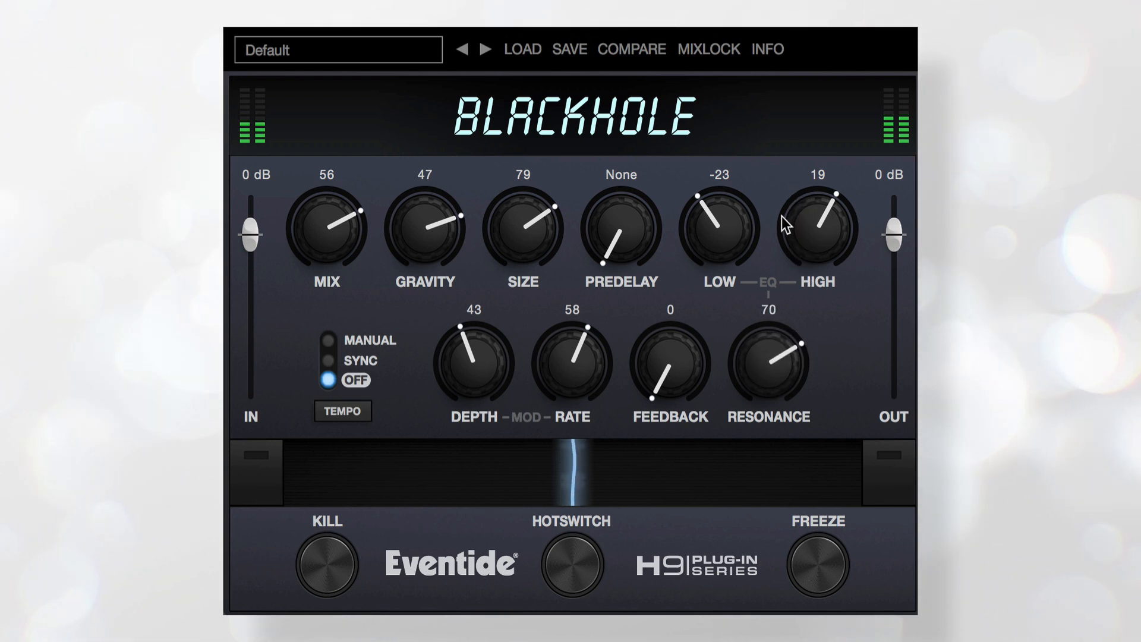
# - Cut the EQ Low to -75, boost High to 90 and set Resonance to 75
pyautogui.moveTo(717, 255); pyautogui.dragTo(715, 326)
pyautogui.moveTo(806, 219); pyautogui.dragTo(830, 134)
pyautogui.moveTo(757, 387); pyautogui.dragTo(765, 326)
pyautogui.moveTo(752, 403); pyautogui.dragTo(755, 329)
pyautogui.moveTo(761, 394); pyautogui.dragTo(769, 313)
pyautogui.moveTo(758, 399); pyautogui.dragTo(766, 283)
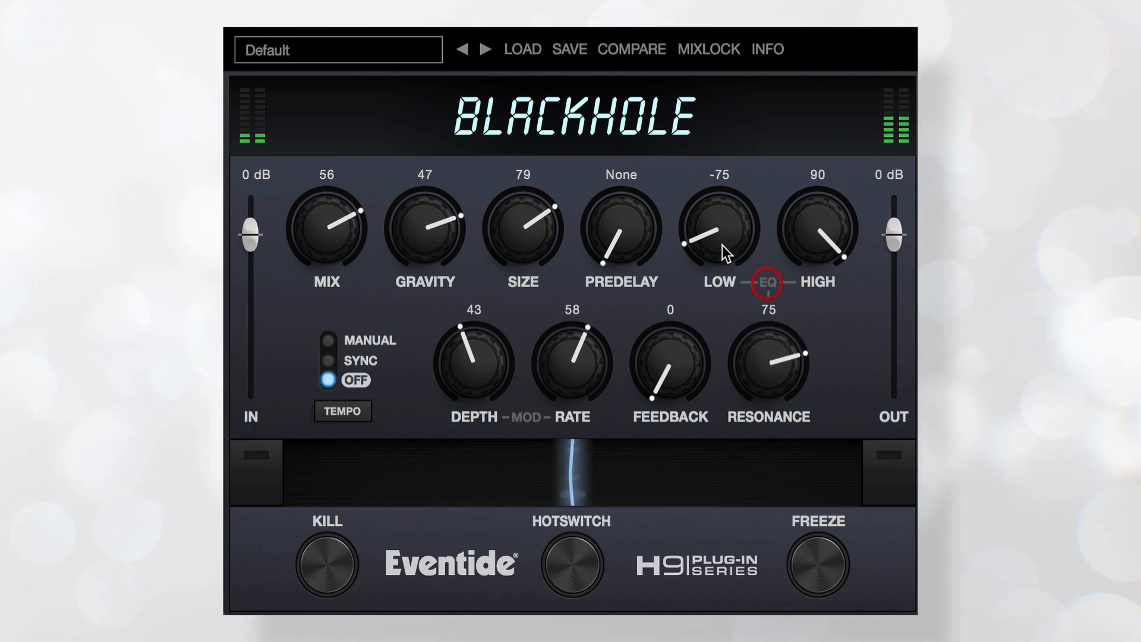
# - Set EQ Low to -4, High to 35 and Resonance to 53
pyautogui.moveTo(722, 244); pyautogui.dragTo(723, 160)
pyautogui.moveTo(808, 221); pyautogui.dragTo(807, 312)
pyautogui.moveTo(765, 376); pyautogui.dragTo(761, 351)
pyautogui.moveTo(760, 423); pyautogui.dragTo(759, 433)
pyautogui.moveTo(727, 232); pyautogui.dragTo(720, 209)
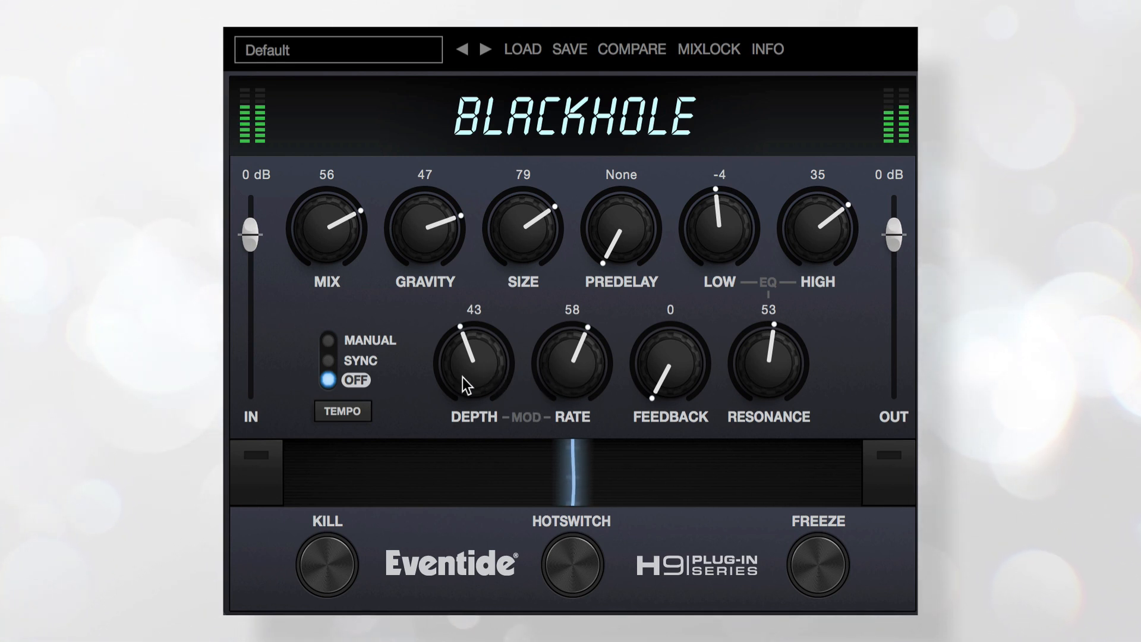
# - Try modulation Depth 57 with Rate 68, and bring Depth to 35 and Rate to 64
pyautogui.moveTo(463, 377)
pyautogui.mouseDown()
pyautogui.moveTo(460, 387)
pyautogui.moveTo(477, 309)
pyautogui.mouseUp()
pyautogui.moveTo(556, 336); pyautogui.dragTo(555, 331)
pyautogui.moveTo(476, 372); pyautogui.dragTo(471, 400)
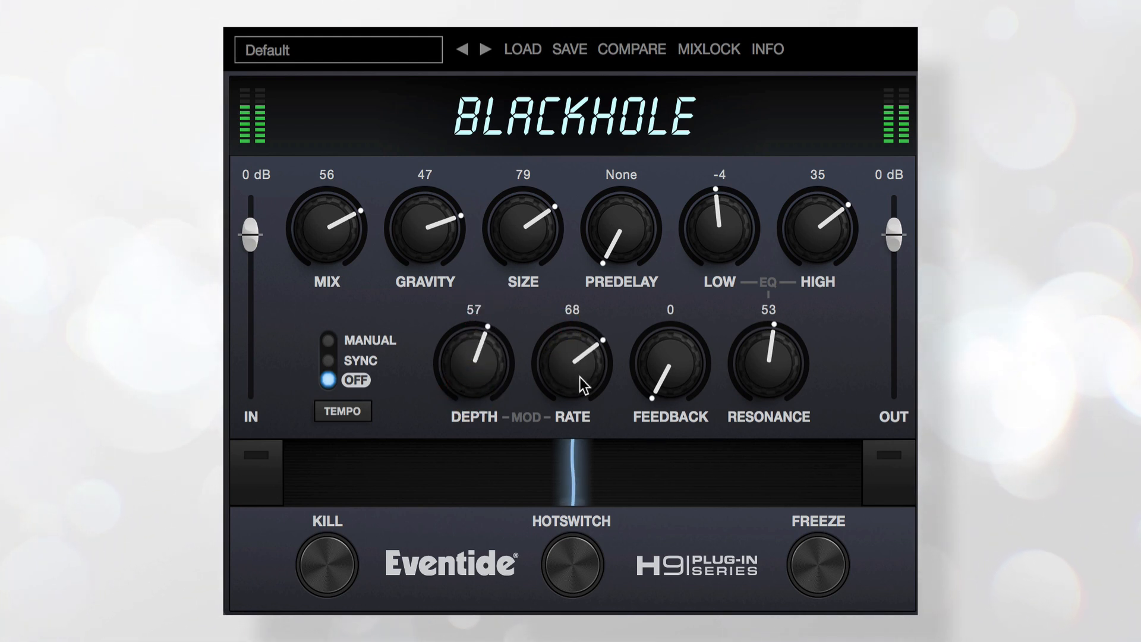
pyautogui.moveTo(479, 380); pyautogui.dragTo(470, 460)
pyautogui.moveTo(468, 385); pyautogui.dragTo(473, 361)
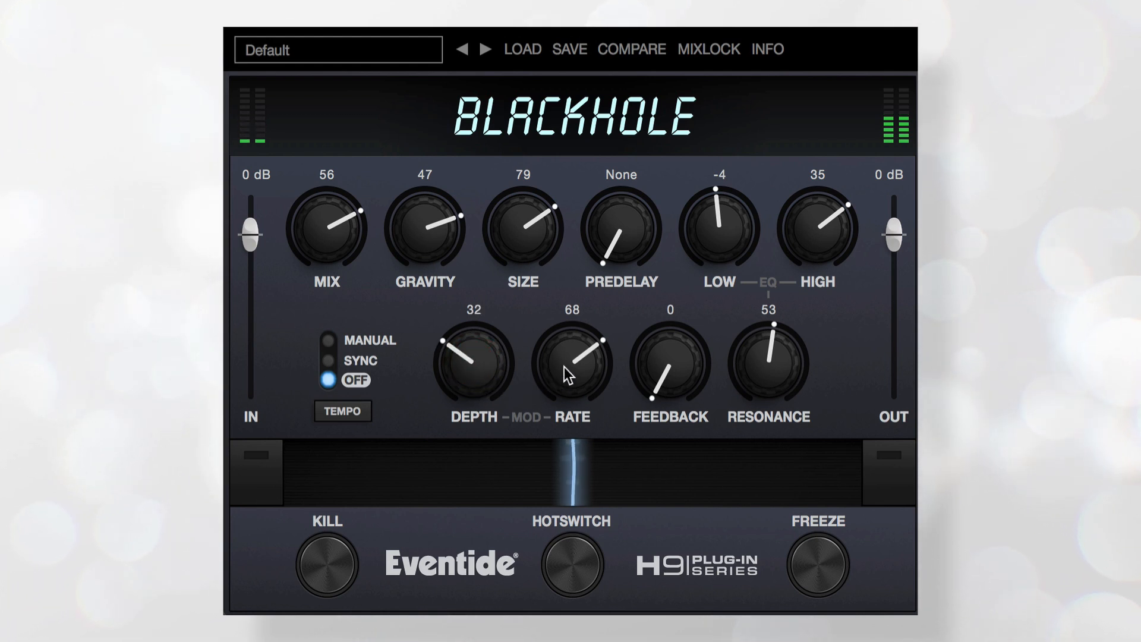
pyautogui.moveTo(564, 366); pyautogui.dragTo(565, 373)
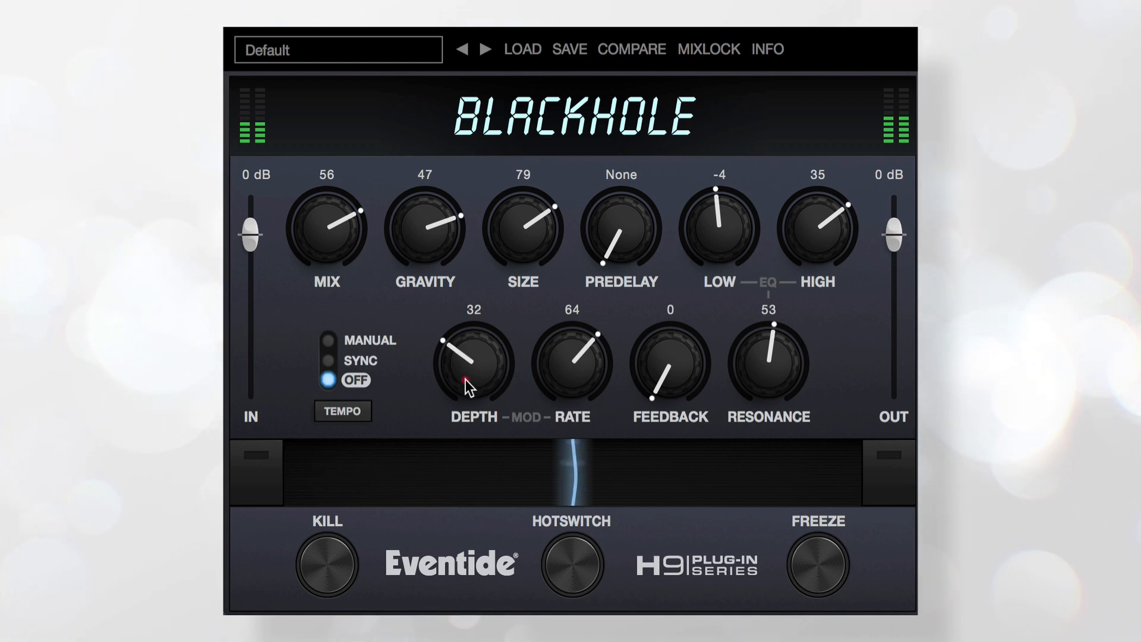
pyautogui.moveTo(466, 382); pyautogui.dragTo(501, 393)
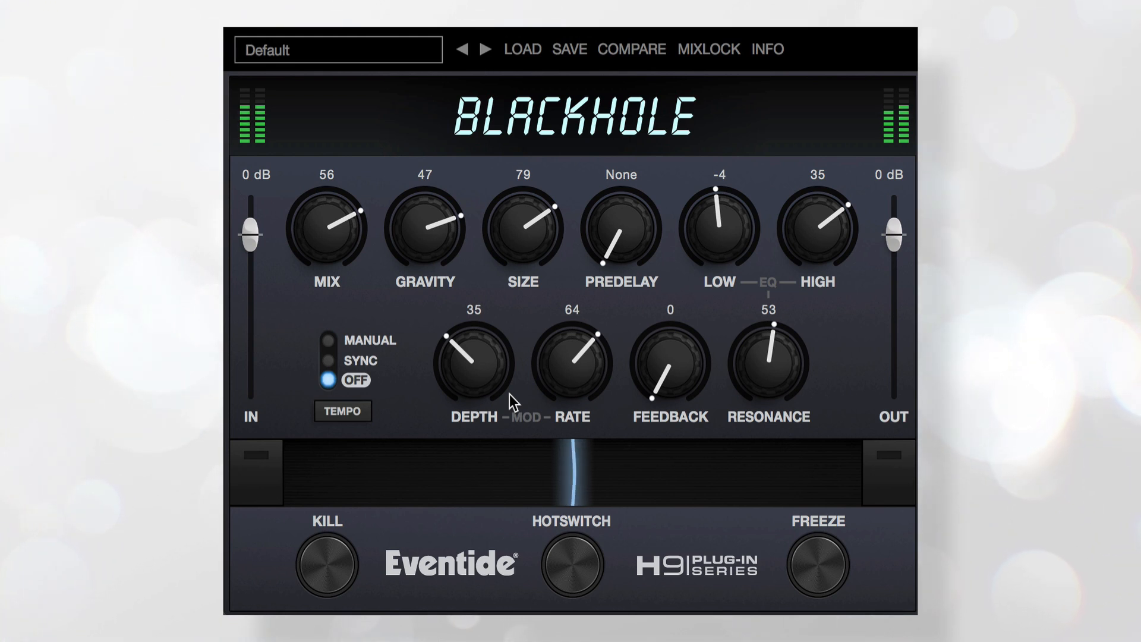
# - Try deeper, slower modulation with Depth at 82 and Rate at 36
pyautogui.moveTo(469, 378); pyautogui.dragTo(469, 345)
pyautogui.moveTo(561, 362); pyautogui.dragTo(563, 351)
pyautogui.moveTo(470, 358); pyautogui.dragTo(471, 254)
pyautogui.moveTo(564, 371); pyautogui.dragTo(565, 451)
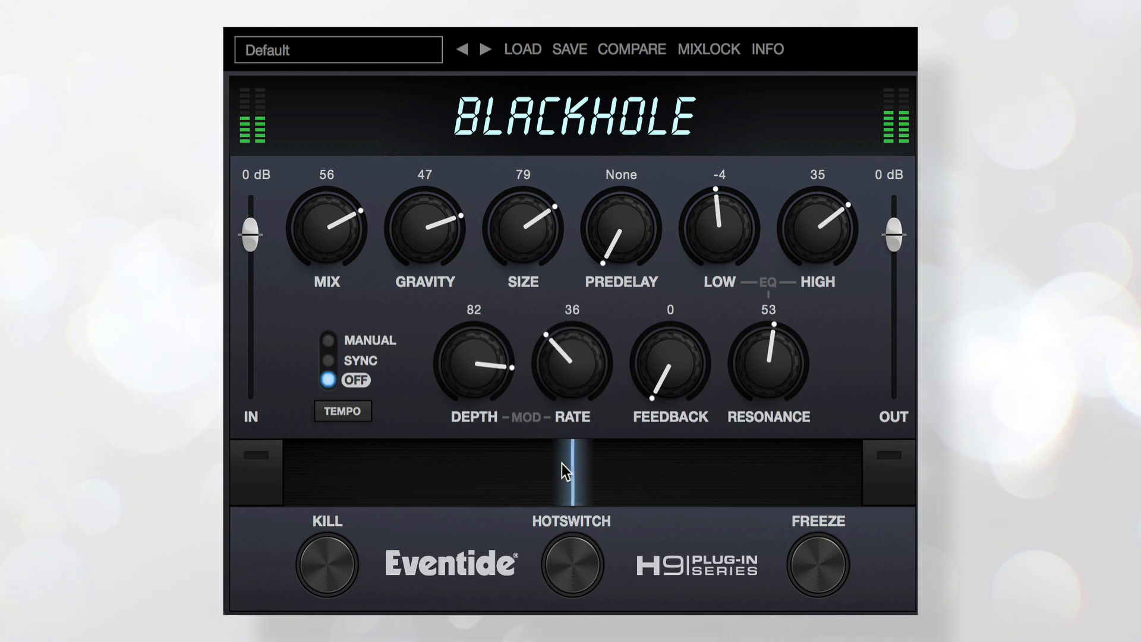
# - Set modulation Depth to 27 and Rate to 65
pyautogui.moveTo(469, 363); pyautogui.dragTo(466, 499)
pyautogui.moveTo(559, 352); pyautogui.dragTo(581, 269)
pyautogui.moveTo(473, 375); pyautogui.dragTo(467, 433)
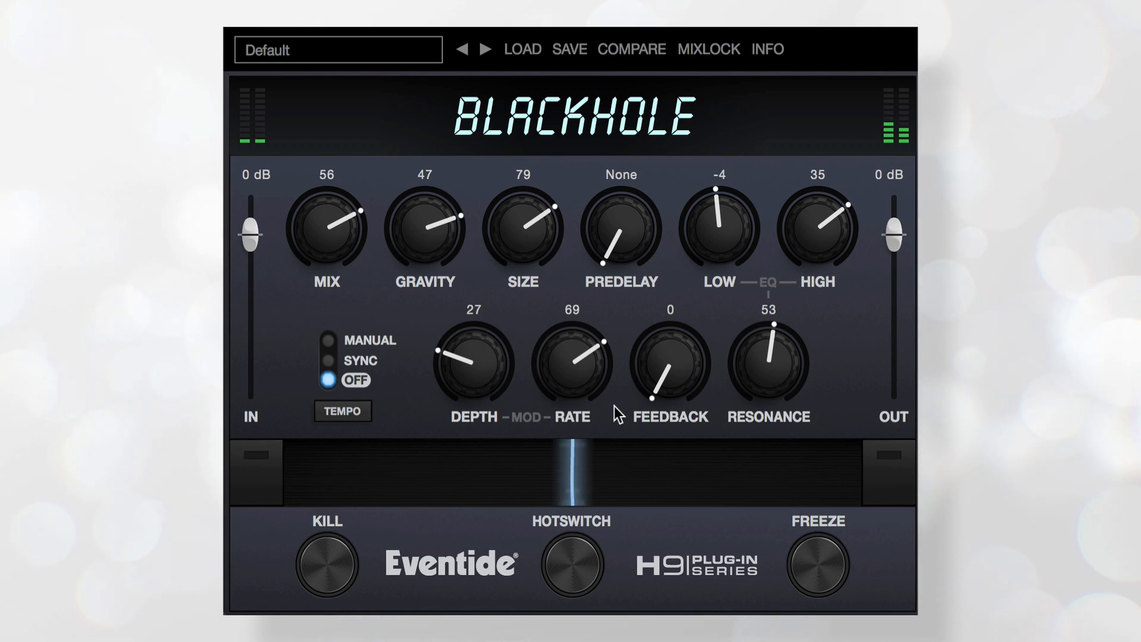
pyautogui.moveTo(589, 372); pyautogui.dragTo(567, 375)
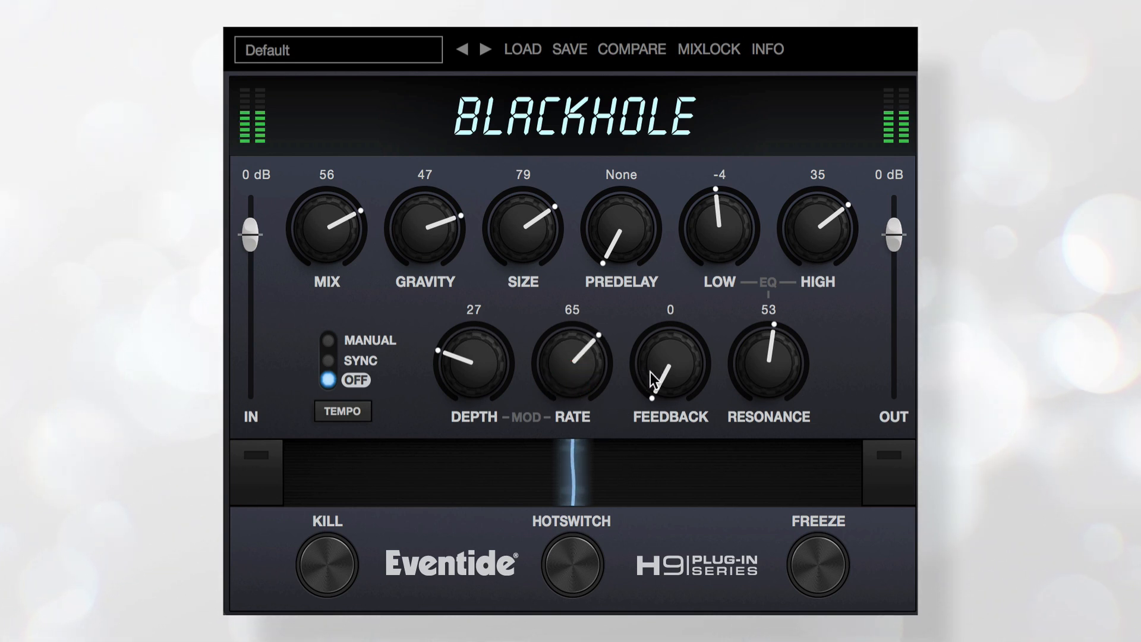
# - Try Feedback at 96 and at FREEZE, and bring it back down to 49
pyautogui.moveTo(657, 375); pyautogui.dragTo(668, 309)
pyautogui.moveTo(662, 365)
pyautogui.mouseDown()
pyautogui.moveTo(672, 326)
pyautogui.moveTo(669, 369)
pyautogui.mouseUp()
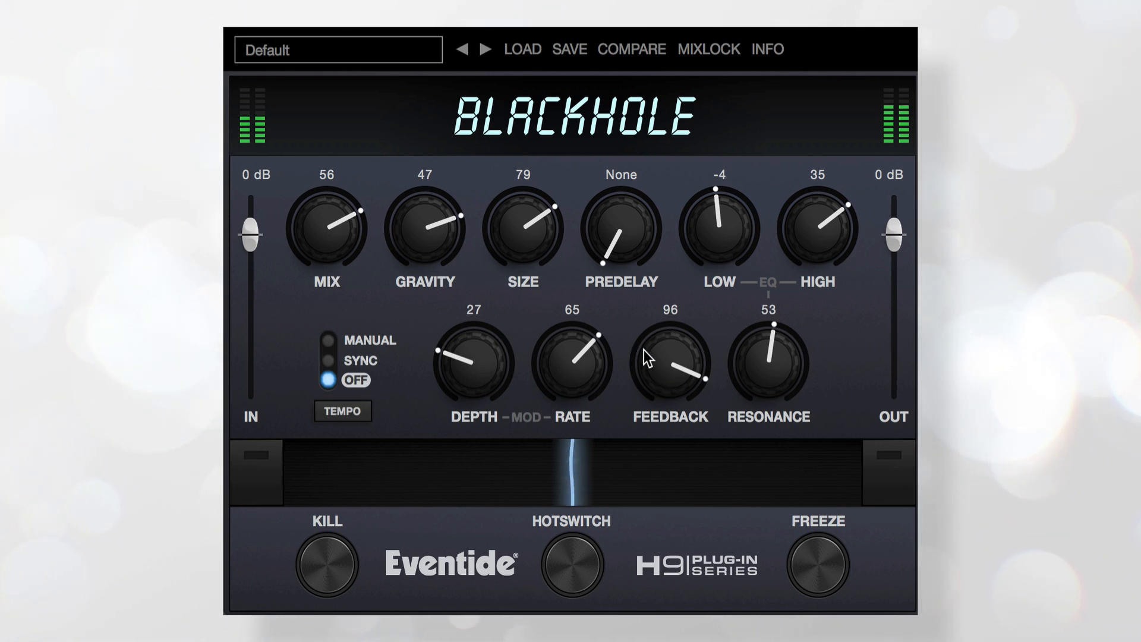
pyautogui.moveTo(659, 359)
pyautogui.mouseDown()
pyautogui.moveTo(662, 373)
pyautogui.moveTo(664, 347)
pyautogui.mouseUp()
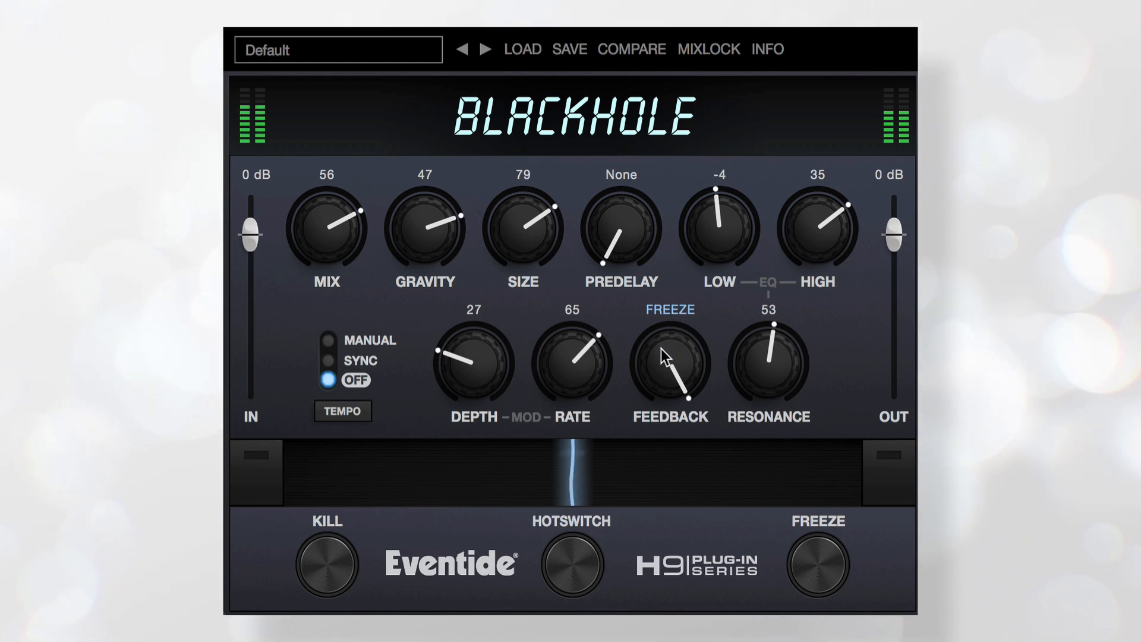
pyautogui.moveTo(662, 349); pyautogui.dragTo(651, 538)
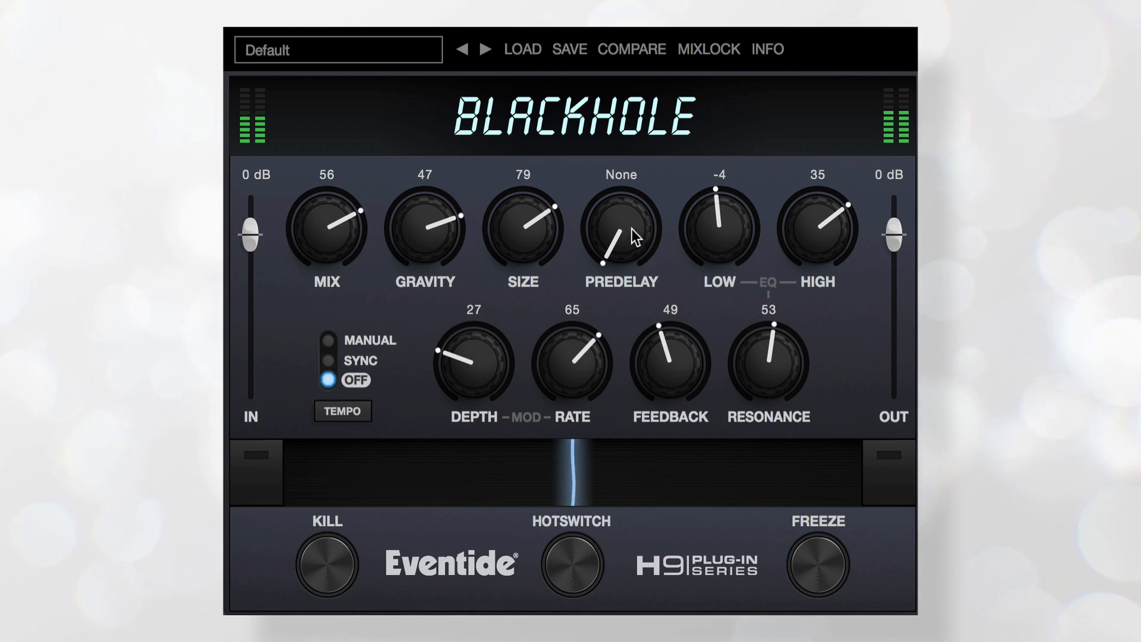
# - Sync Predelay to the tempo at 1/8, try a manual tempo of 126 BPM, and set the tempo mode to Off
pyautogui.moveTo(625, 223); pyautogui.dragTo(625, 195)
pyautogui.click(342, 360)
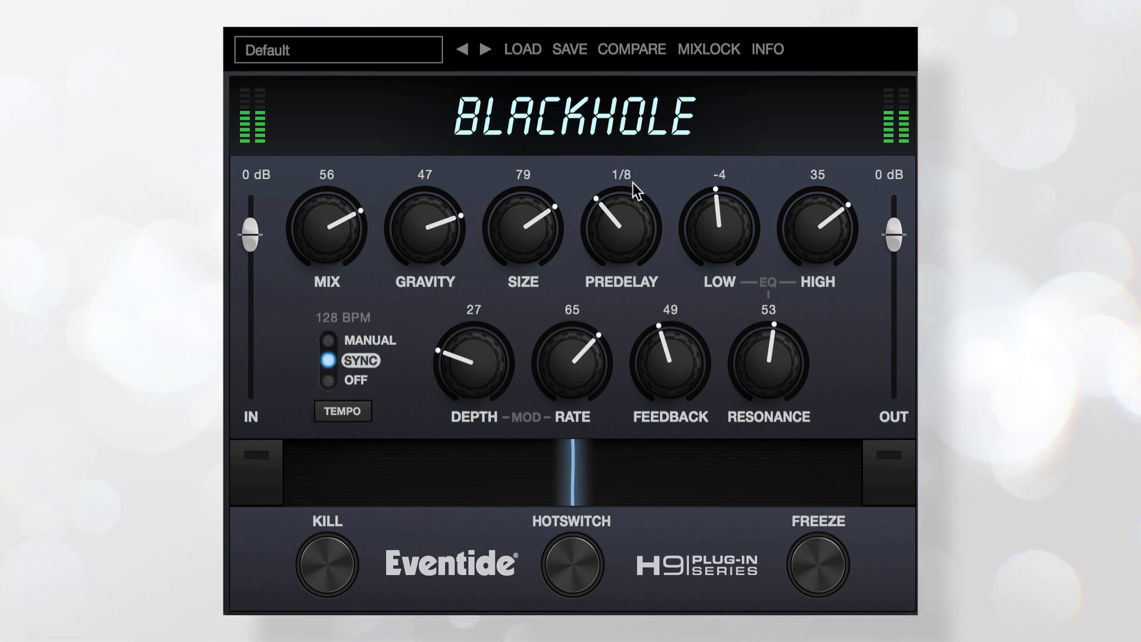
pyautogui.moveTo(615, 237)
pyautogui.mouseDown()
pyautogui.moveTo(620, 200)
pyautogui.moveTo(615, 242)
pyautogui.mouseUp()
pyautogui.moveTo(626, 217)
pyautogui.mouseDown()
pyautogui.moveTo(614, 277)
pyautogui.moveTo(614, 219)
pyautogui.moveTo(621, 229)
pyautogui.mouseUp()
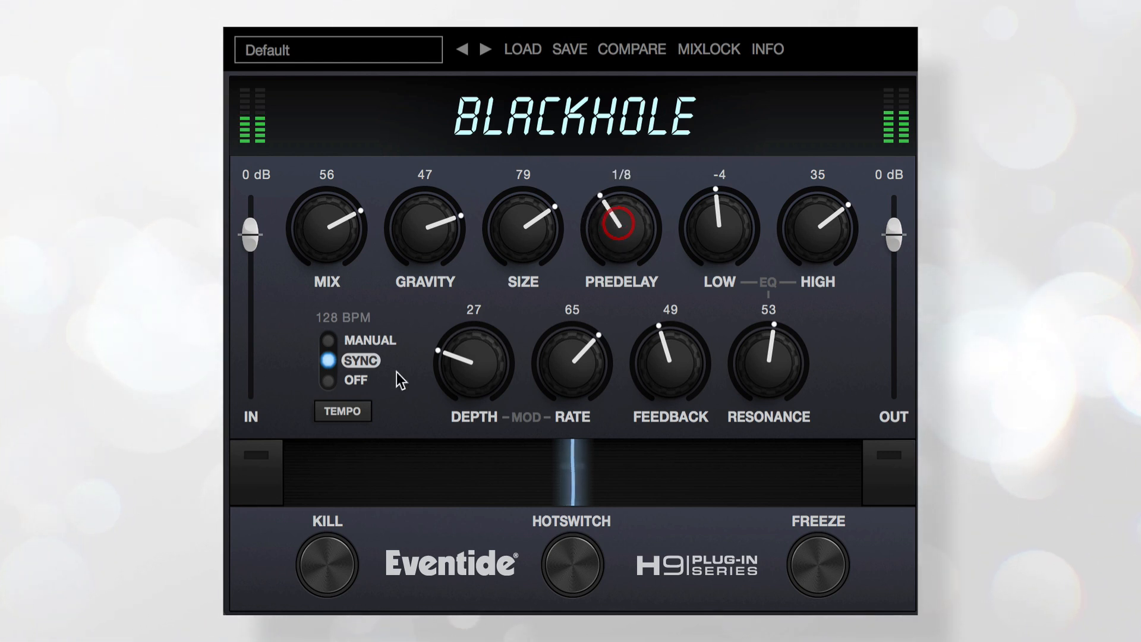
pyautogui.moveTo(330, 313)
pyautogui.mouseDown()
pyautogui.moveTo(330, 330)
pyautogui.moveTo(333, 297)
pyautogui.moveTo(333, 306)
pyautogui.mouseUp()
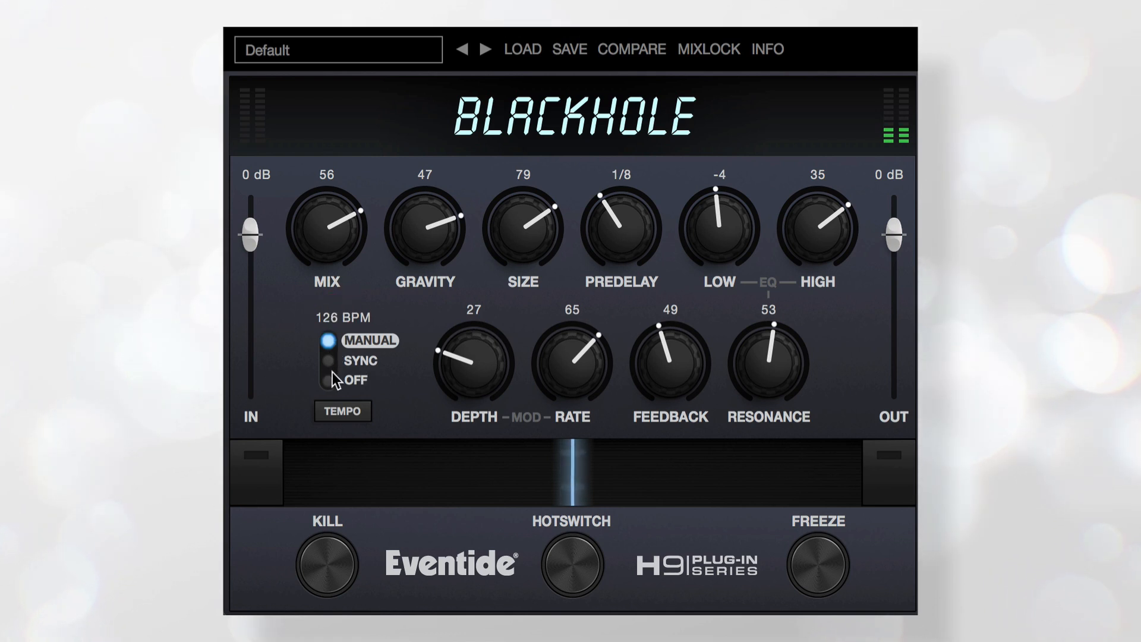
pyautogui.click(357, 381)
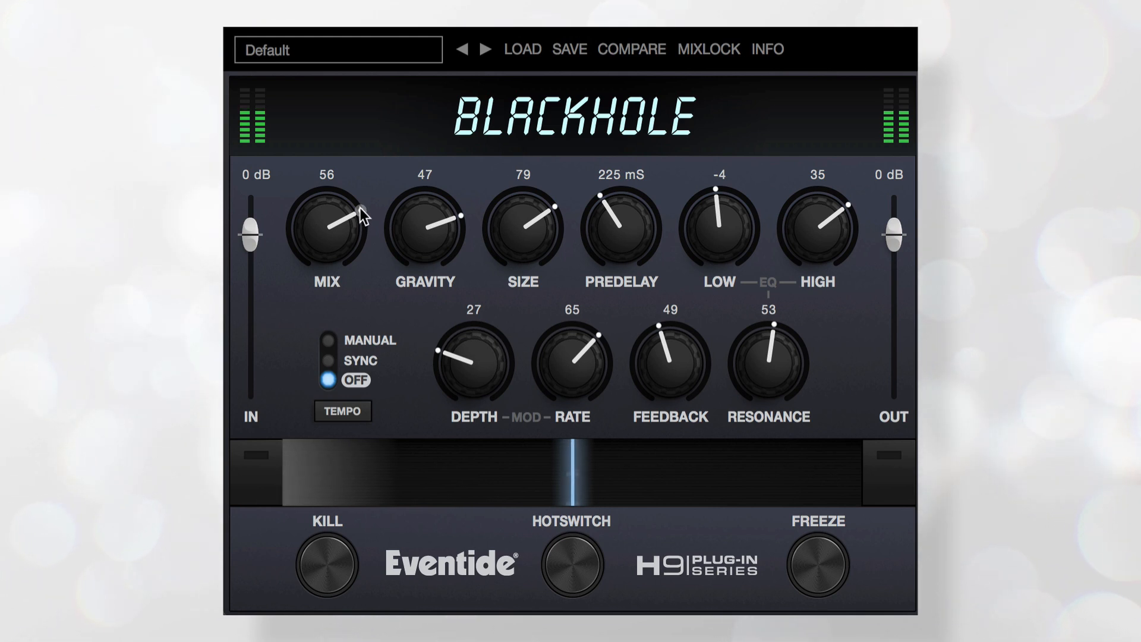
# - Assign Mix to the ribbon with a range from 9 to 85
pyautogui.click(266, 457)
pyautogui.moveTo(359, 211); pyautogui.dragTo(294, 241)
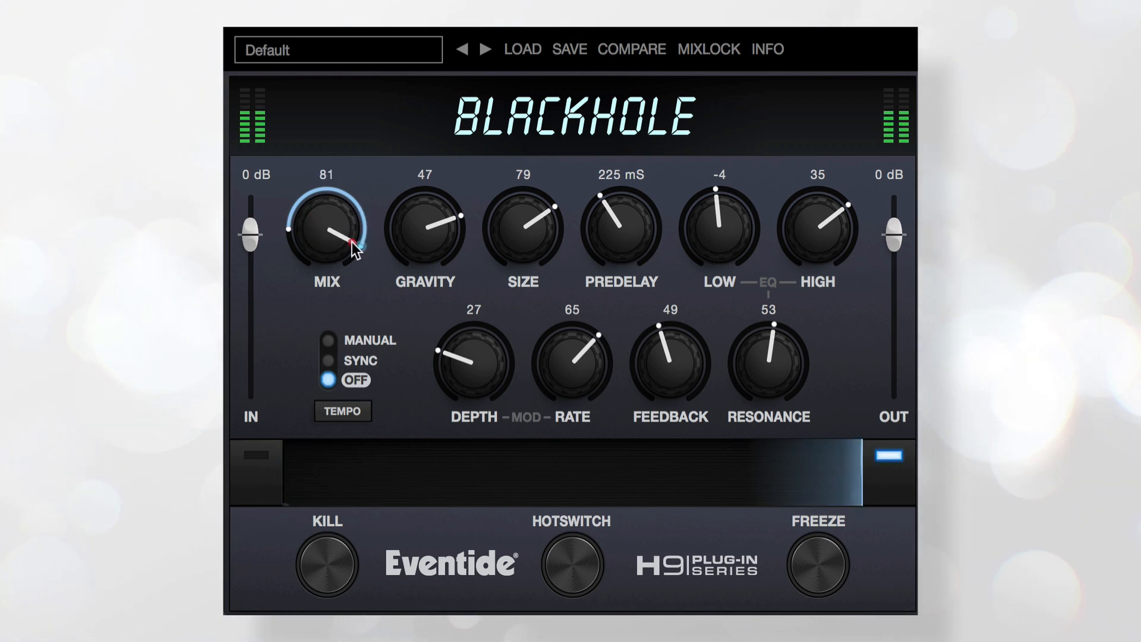
pyautogui.moveTo(322, 237); pyautogui.dragTo(321, 328)
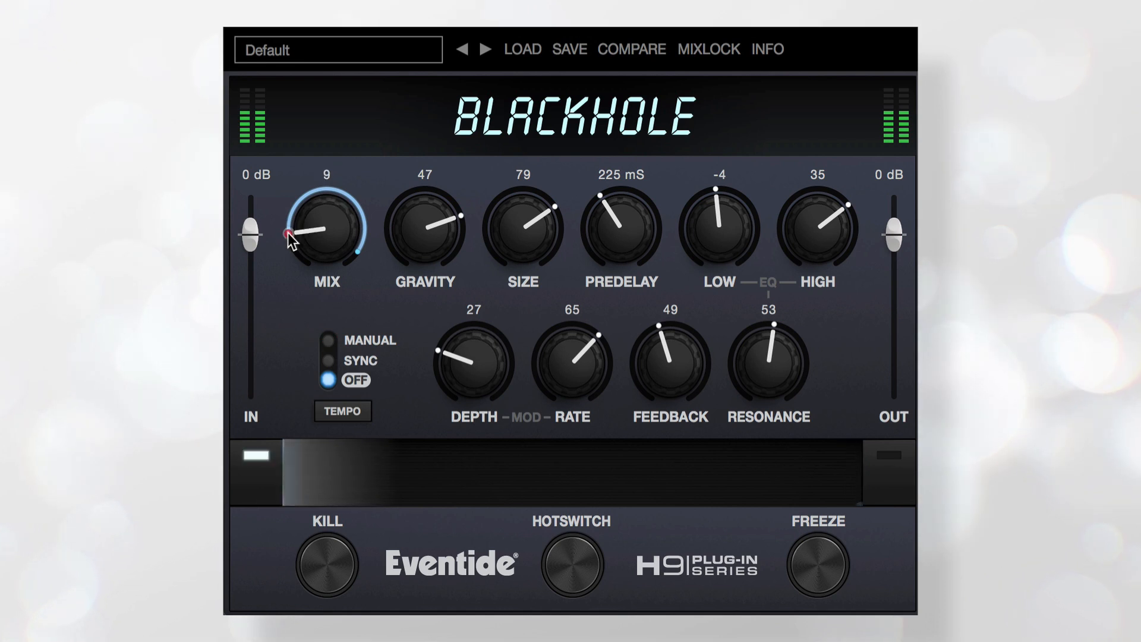
pyautogui.moveTo(305, 234); pyautogui.dragTo(517, 51)
# - Sweep the ribbon back and forth through the Mix range, stopping at Mix 31
pyautogui.moveTo(288, 474); pyautogui.dragTo(623, 476)
pyautogui.moveTo(497, 471); pyautogui.dragTo(402, 479)
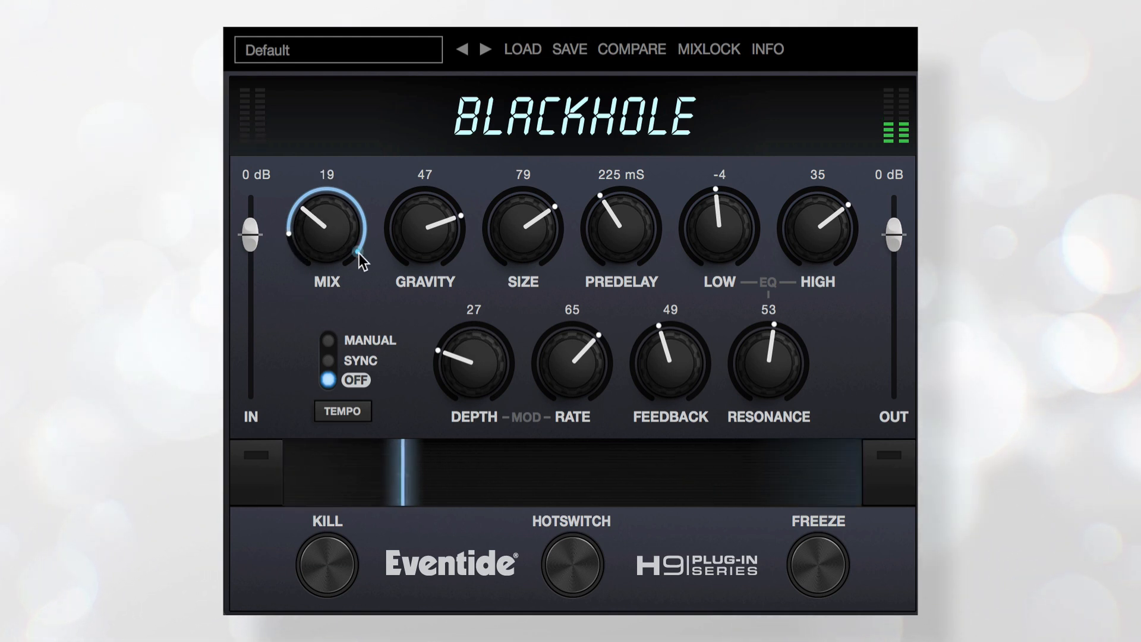
pyautogui.moveTo(420, 476); pyautogui.dragTo(517, 480)
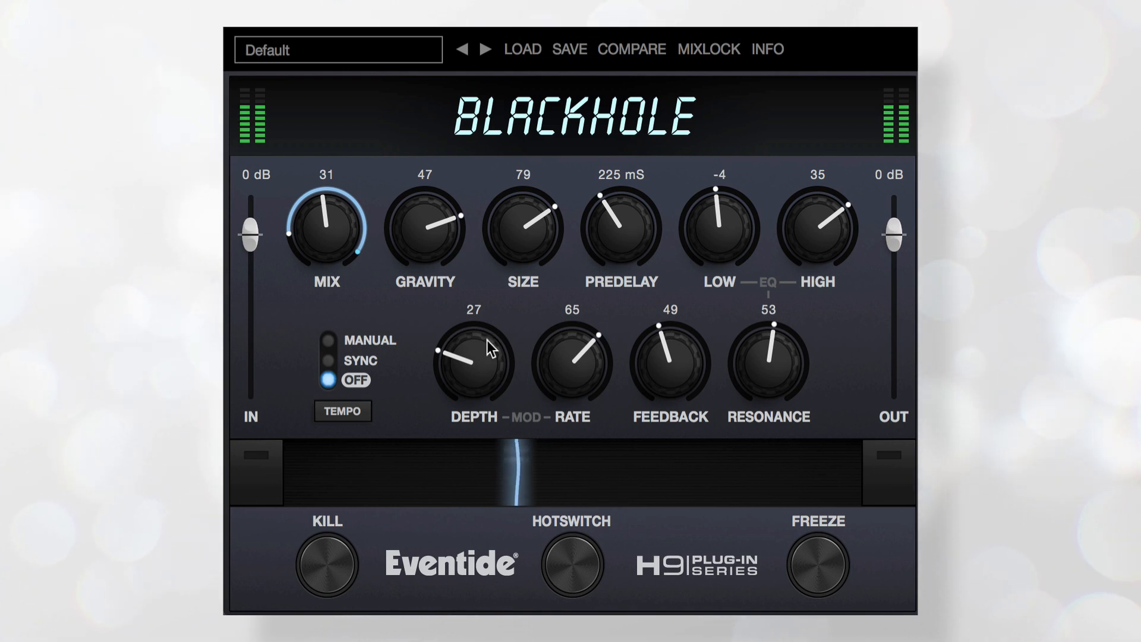
# - Assign ribbon ranges to Gravity from -69 to 85, Size from 4 to 79 and Predelay from 65 to 997 ms
pyautogui.moveTo(446, 199); pyautogui.dragTo(530, 196)
pyautogui.click(262, 453)
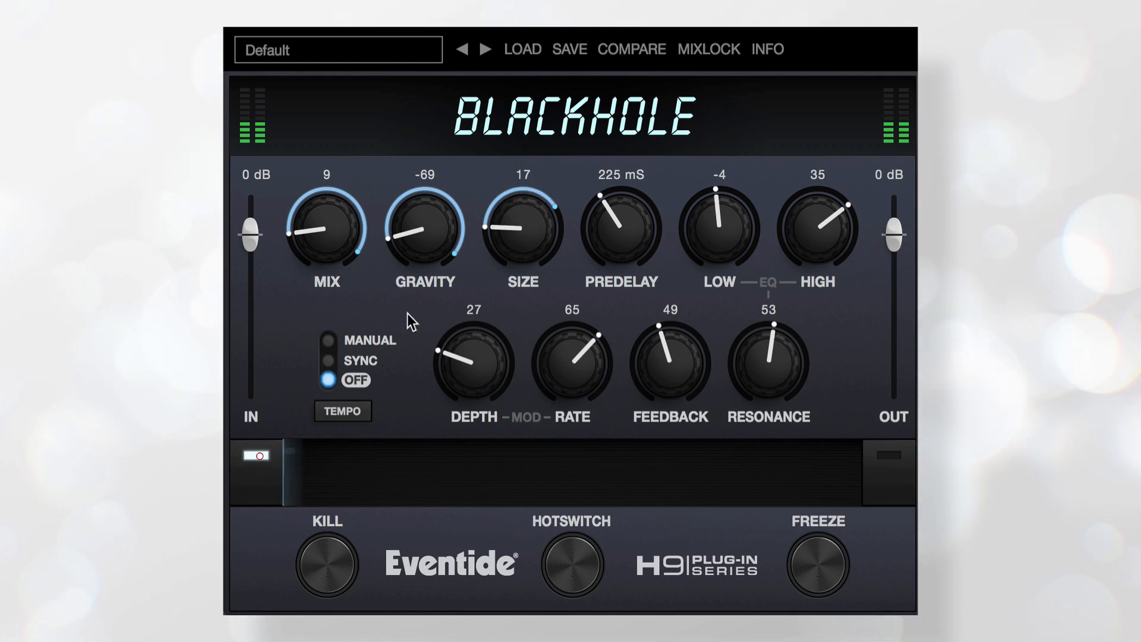
pyautogui.moveTo(484, 226); pyautogui.dragTo(545, 143)
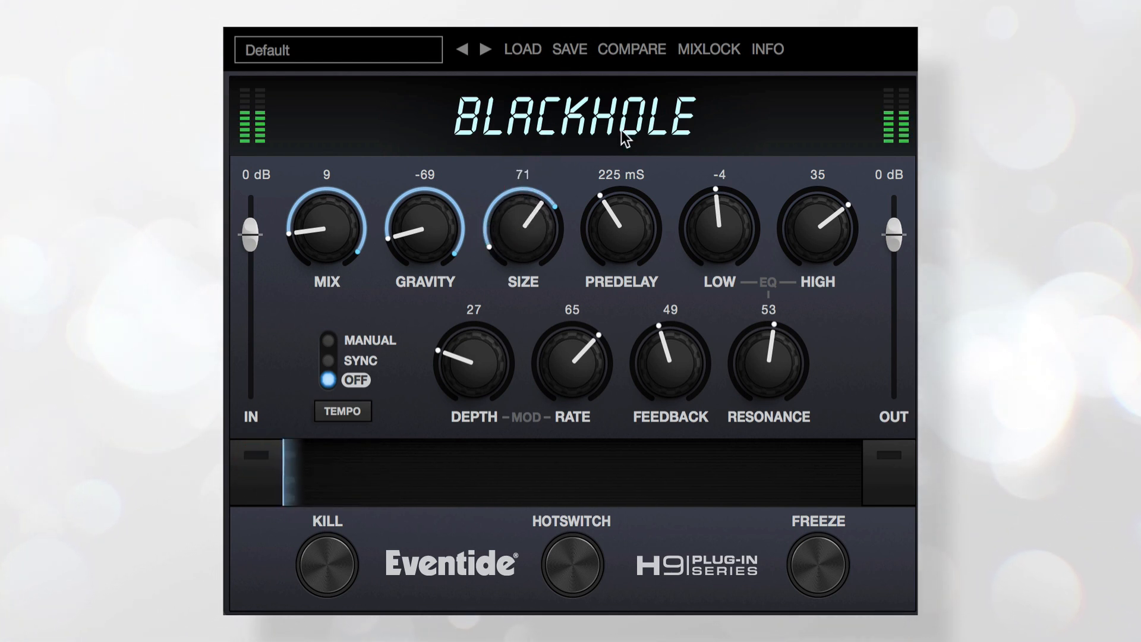
pyautogui.moveTo(600, 196); pyautogui.dragTo(726, 179)
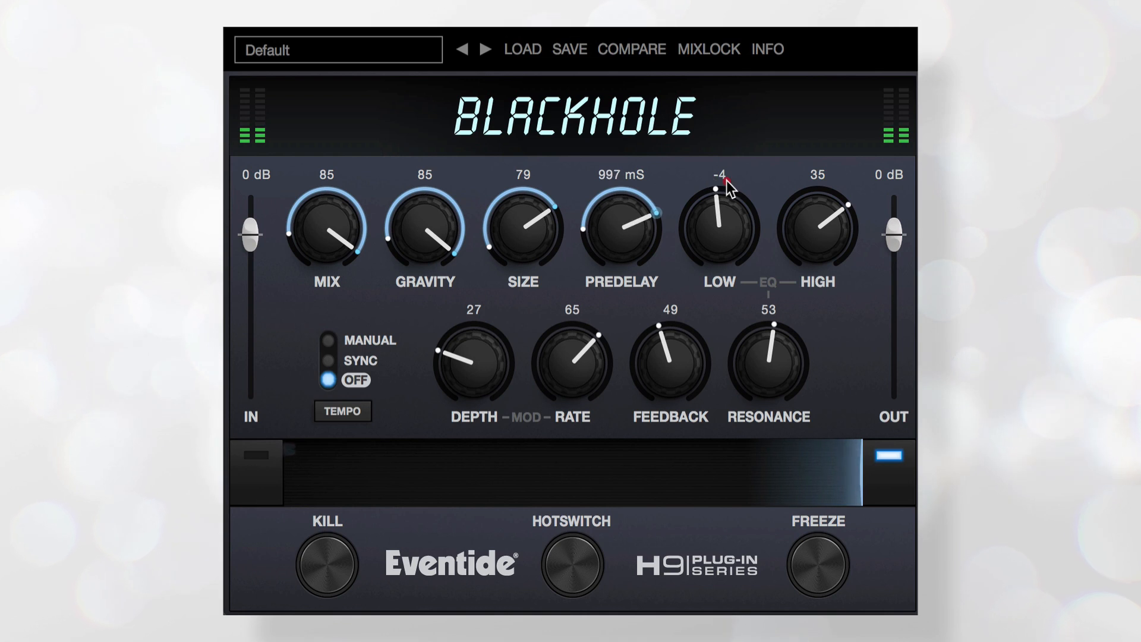
pyautogui.moveTo(619, 226); pyautogui.dragTo(600, 273)
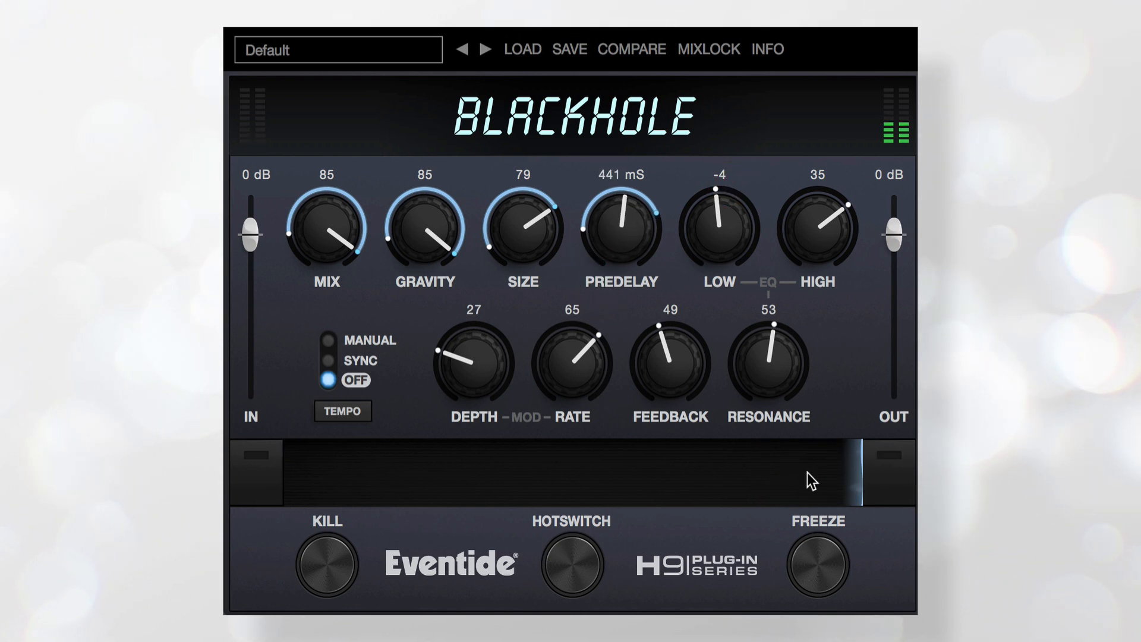
# - Sweep the ribbon to morph all assigned controls, stopping at Mix 36, Gravity 3, Size 40 and Predelay 300 ms
pyautogui.moveTo(856, 491); pyautogui.dragTo(612, 474)
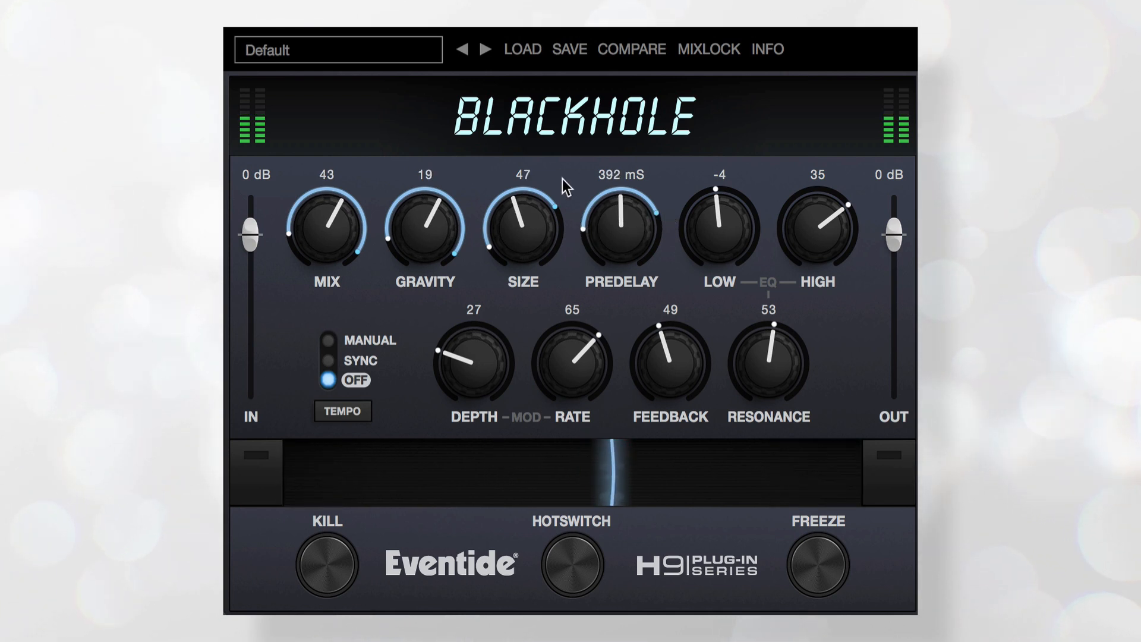
pyautogui.moveTo(609, 472); pyautogui.dragTo(511, 476)
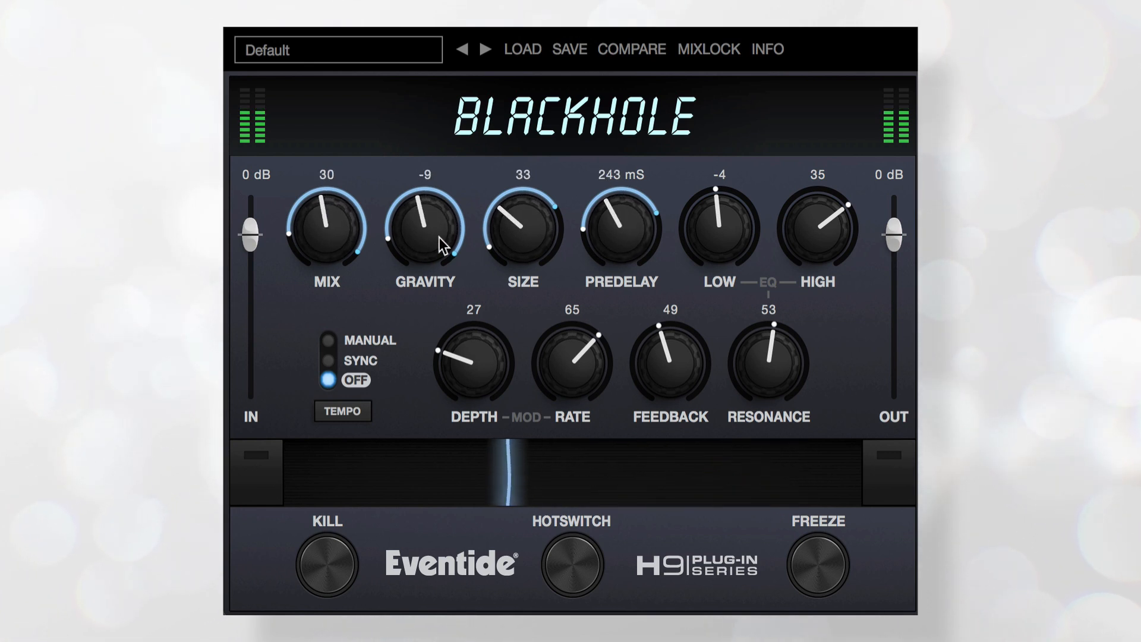
pyautogui.moveTo(508, 478); pyautogui.dragTo(559, 485)
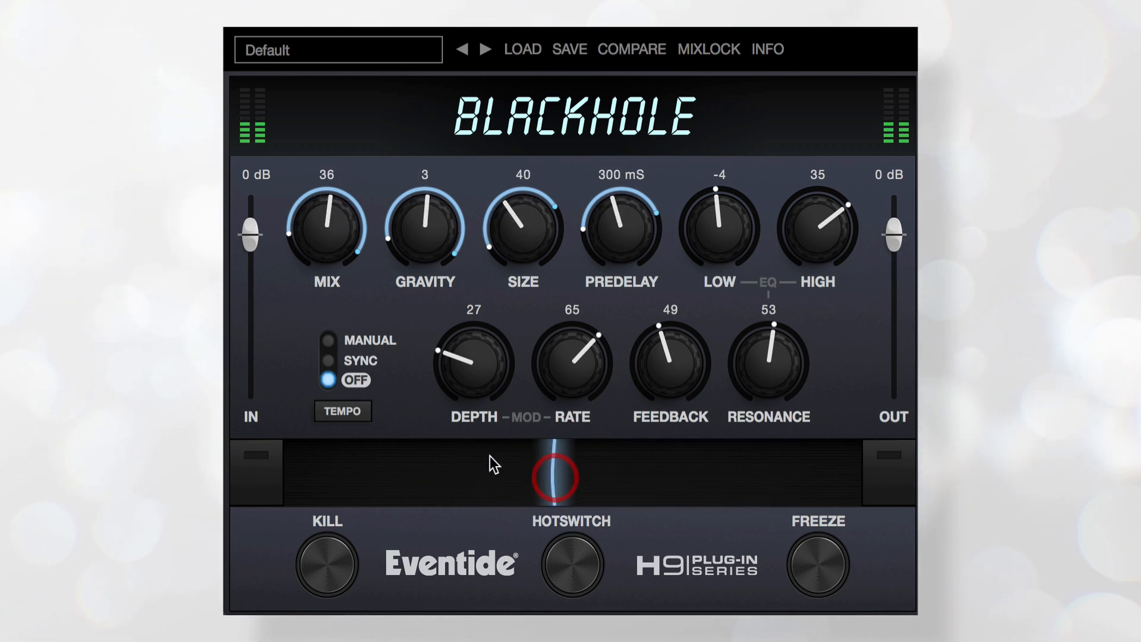
# - Collapse the ribbon ranges by joining the endpoints of Mix at 32, Gravity at -3, Size, and Predelay at 389 ms
pyautogui.moveTo(289, 237); pyautogui.dragTo(314, 153)
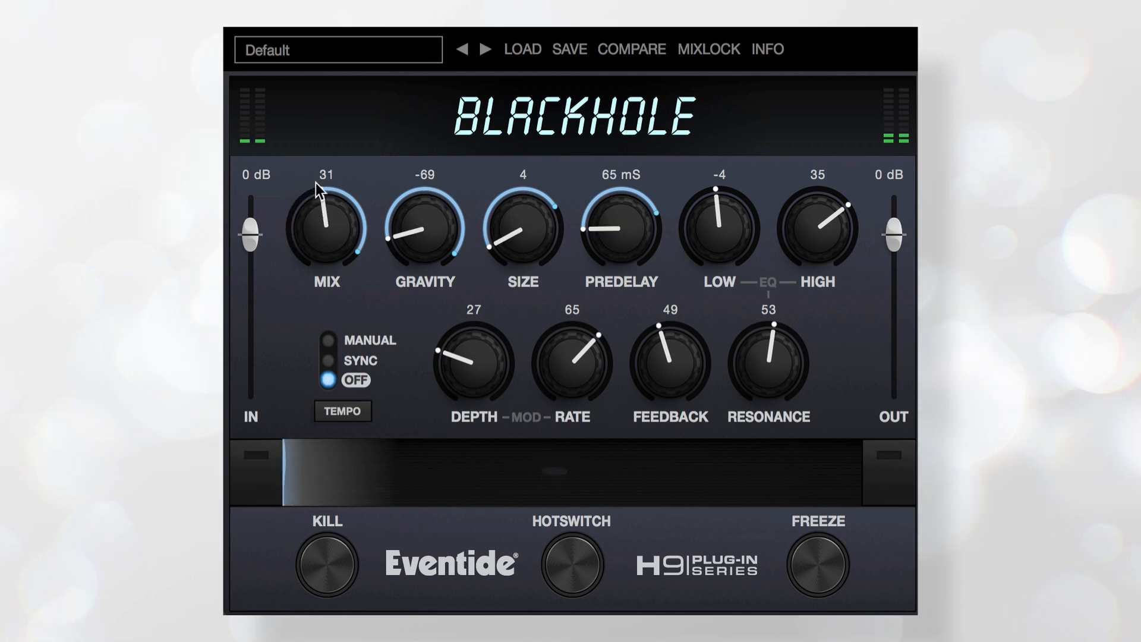
pyautogui.moveTo(354, 252); pyautogui.dragTo(321, 149)
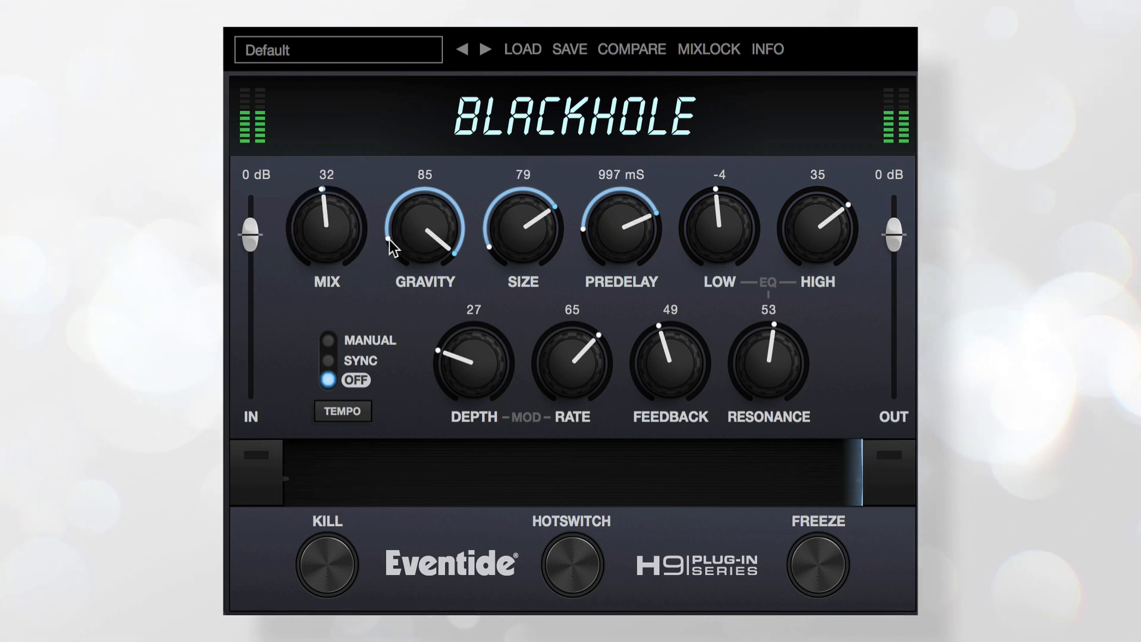
pyautogui.moveTo(389, 240); pyautogui.dragTo(412, 141)
pyautogui.moveTo(454, 255); pyautogui.dragTo(420, 158)
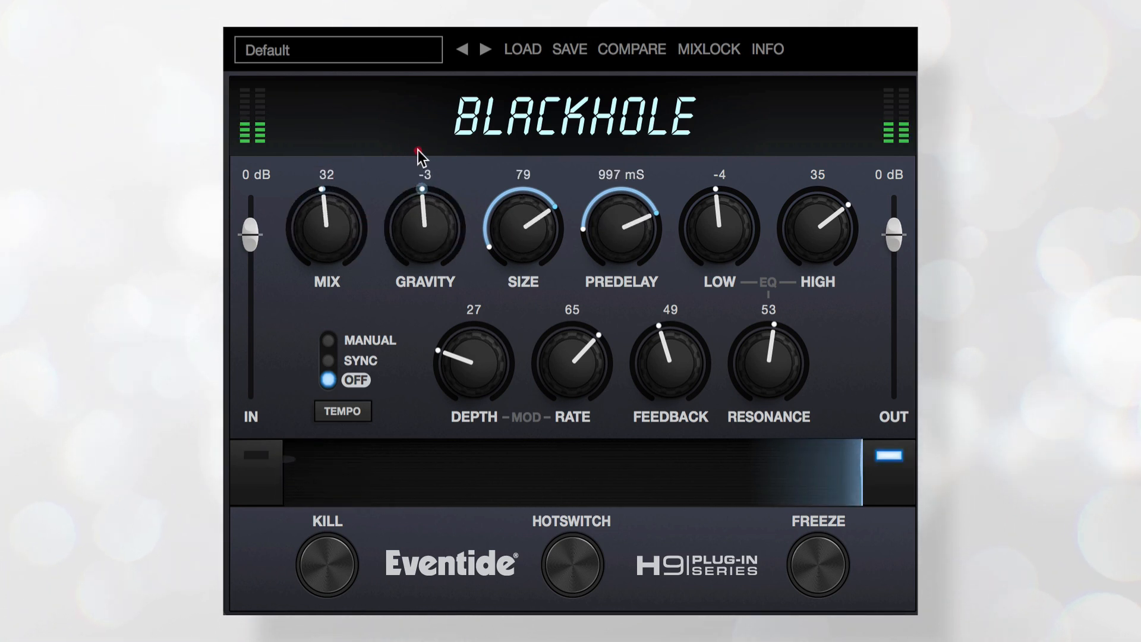
pyautogui.moveTo(500, 254); pyautogui.dragTo(522, 173)
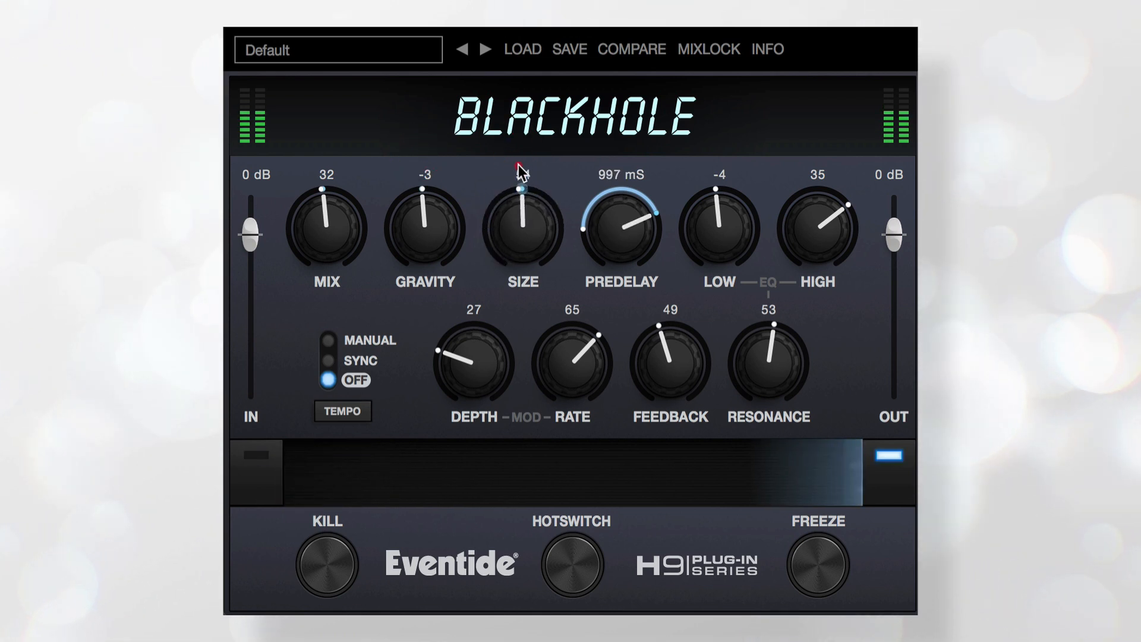
pyautogui.moveTo(582, 226); pyautogui.dragTo(618, 175)
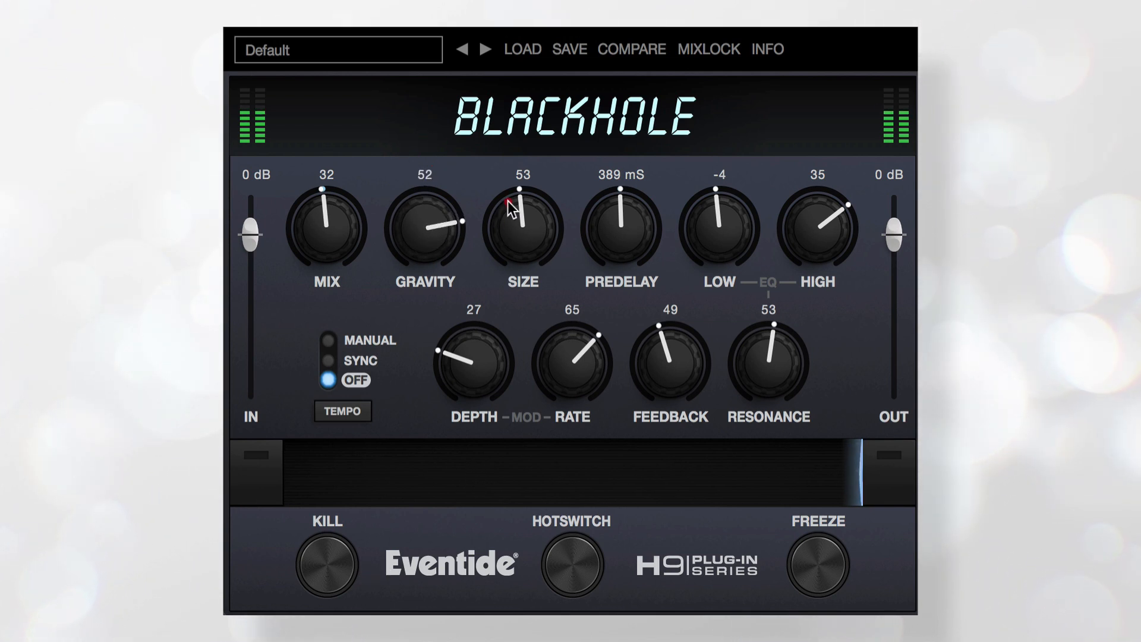
# - Set Size to 88, EQ Low to -5 and Gravity to 66
pyautogui.moveTo(507, 224); pyautogui.dragTo(517, 136)
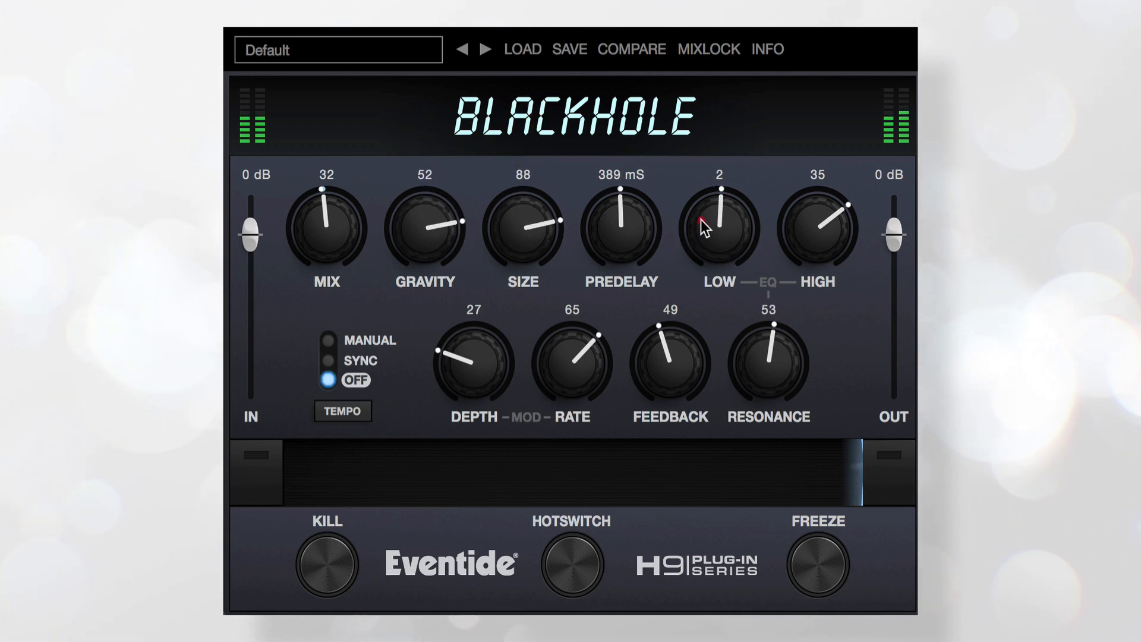
pyautogui.moveTo(705, 225); pyautogui.dragTo(611, 248)
pyautogui.moveTo(406, 231); pyautogui.dragTo(412, 221)
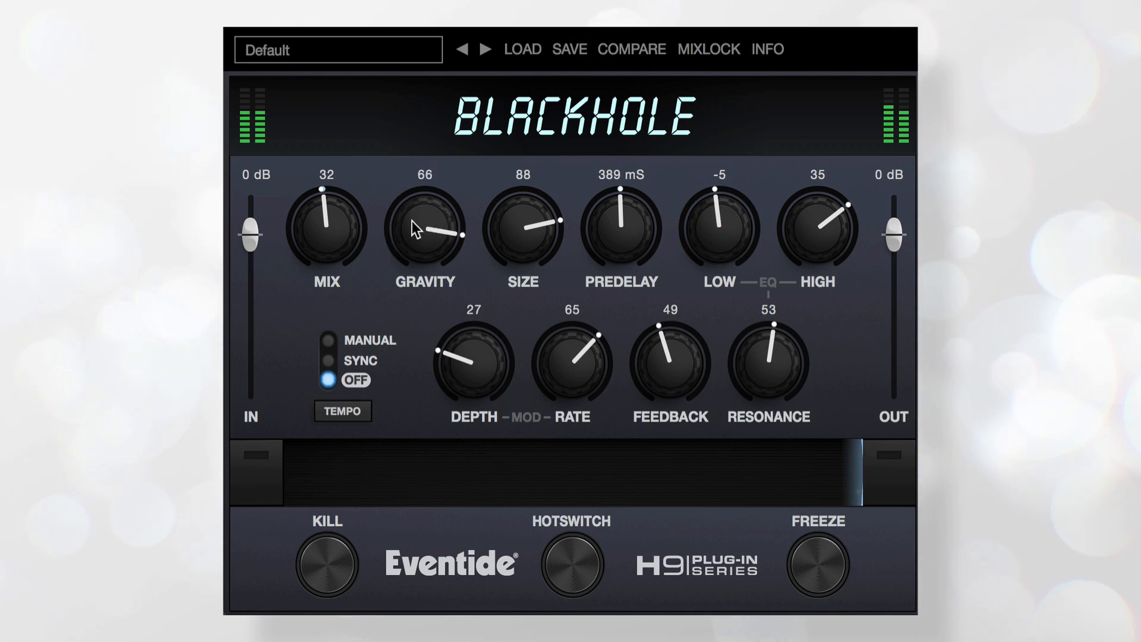
# - Turn the Kill switch on to cut the input to the reverb, and turn it off again
pyautogui.click(333, 566)
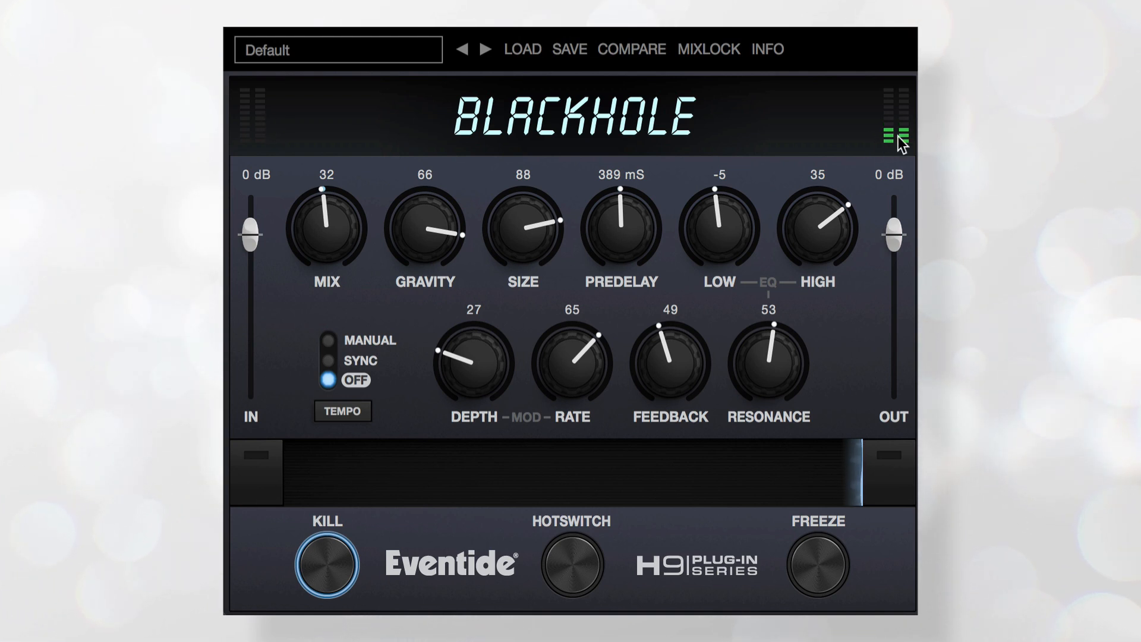
pyautogui.click(340, 569)
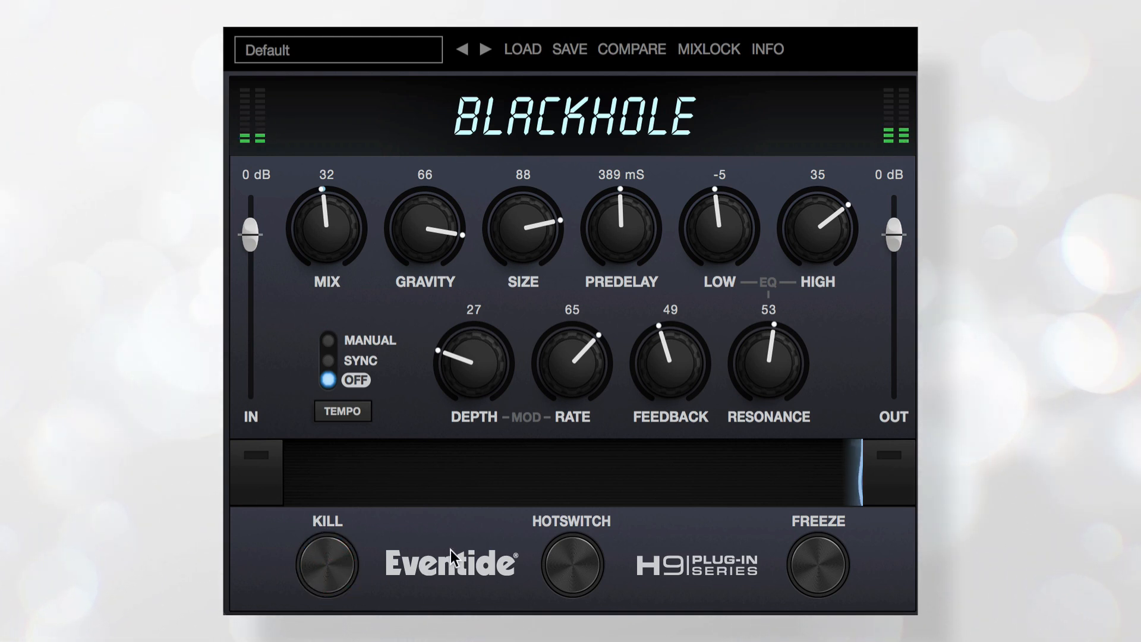
# - Turn the Hotswitch on and program its alternate settings: Mix 58, Gravity -51, Size 3, Predelay 1119 ms, EQ Low -43, EQ High -60 and Resonance 84
pyautogui.moveTo(450, 550)
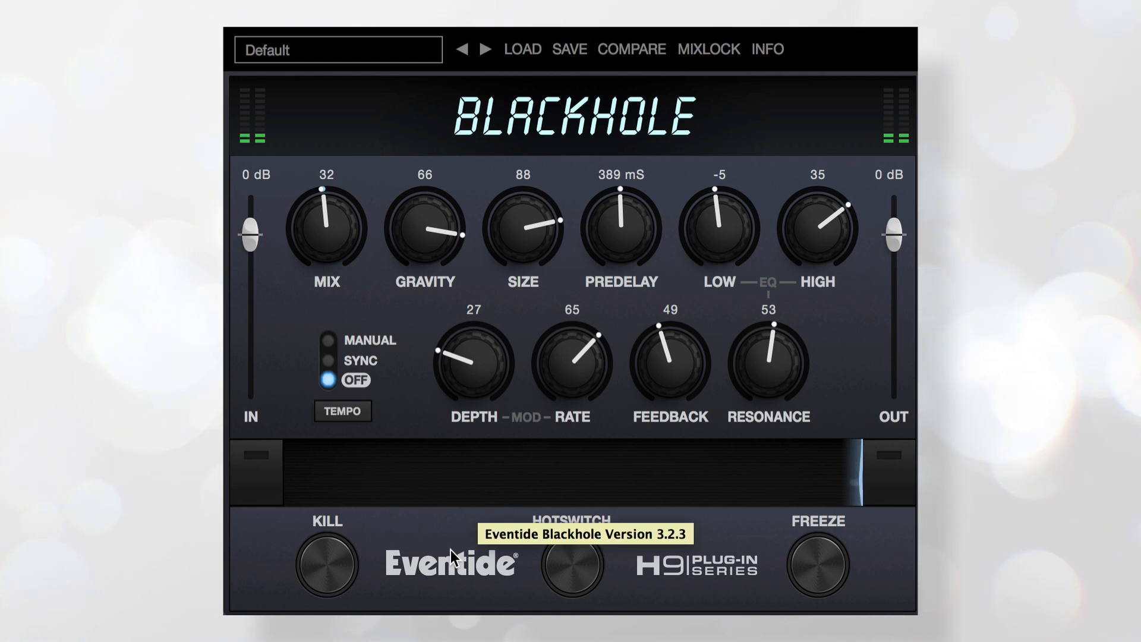
pyautogui.click(575, 567)
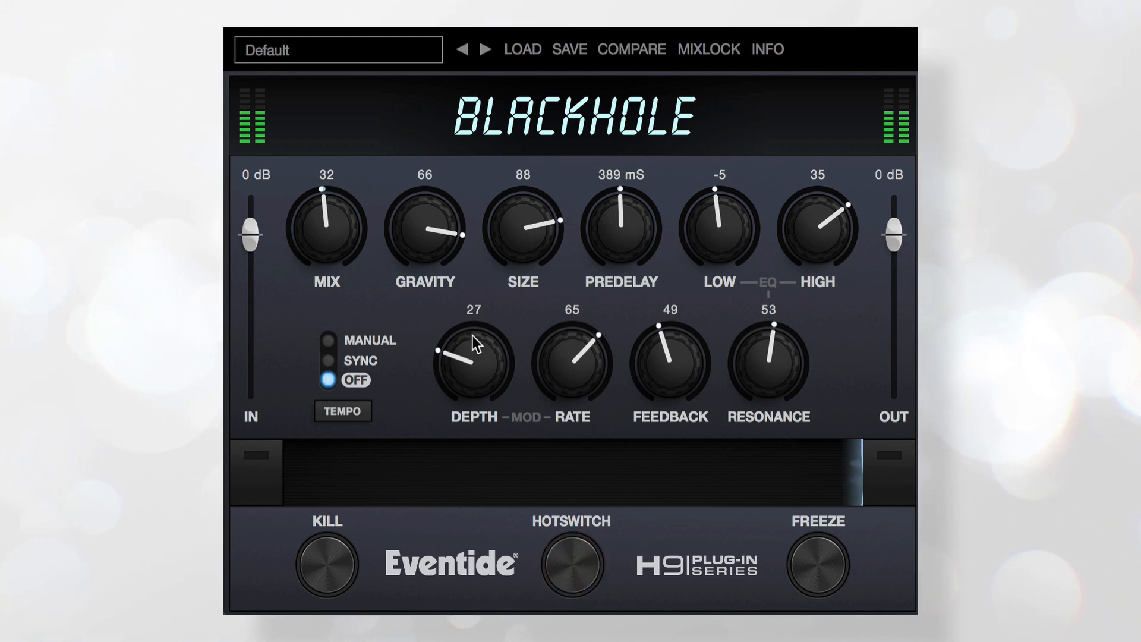
pyautogui.moveTo(432, 230); pyautogui.dragTo(405, 358)
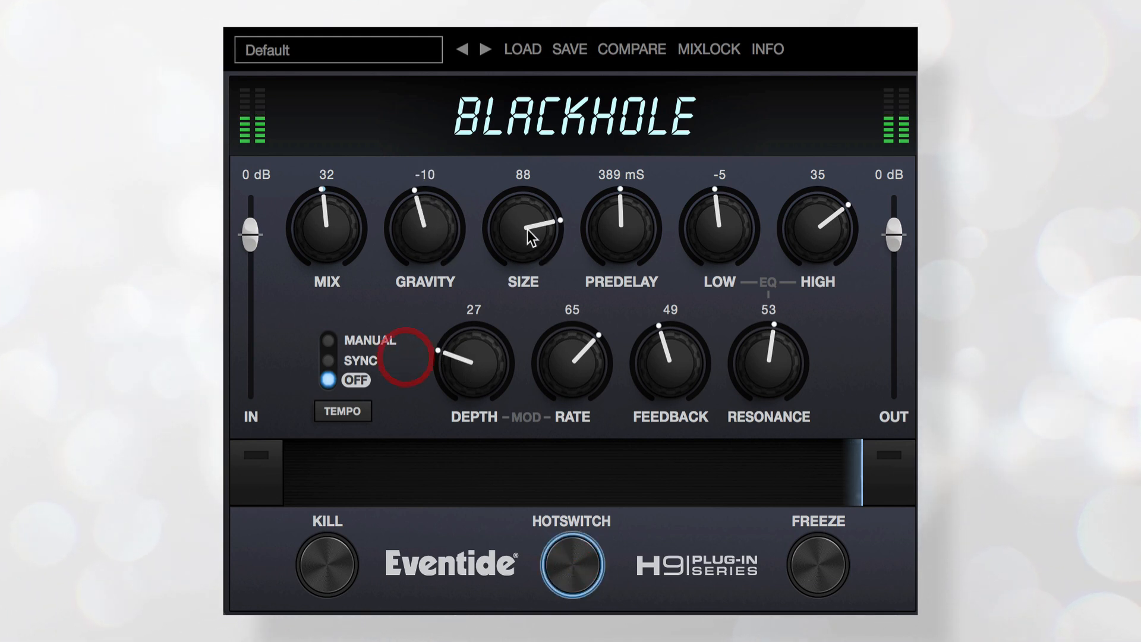
pyautogui.moveTo(528, 229); pyautogui.dragTo(512, 324)
pyautogui.moveTo(609, 229); pyautogui.dragTo(659, 161)
pyautogui.moveTo(719, 229); pyautogui.dragTo(702, 359)
pyautogui.moveTo(819, 221); pyautogui.dragTo(737, 266)
pyautogui.moveTo(421, 229); pyautogui.dragTo(410, 306)
pyautogui.moveTo(498, 239); pyautogui.dragTo(508, 374)
pyautogui.moveTo(321, 191); pyautogui.dragTo(316, 158)
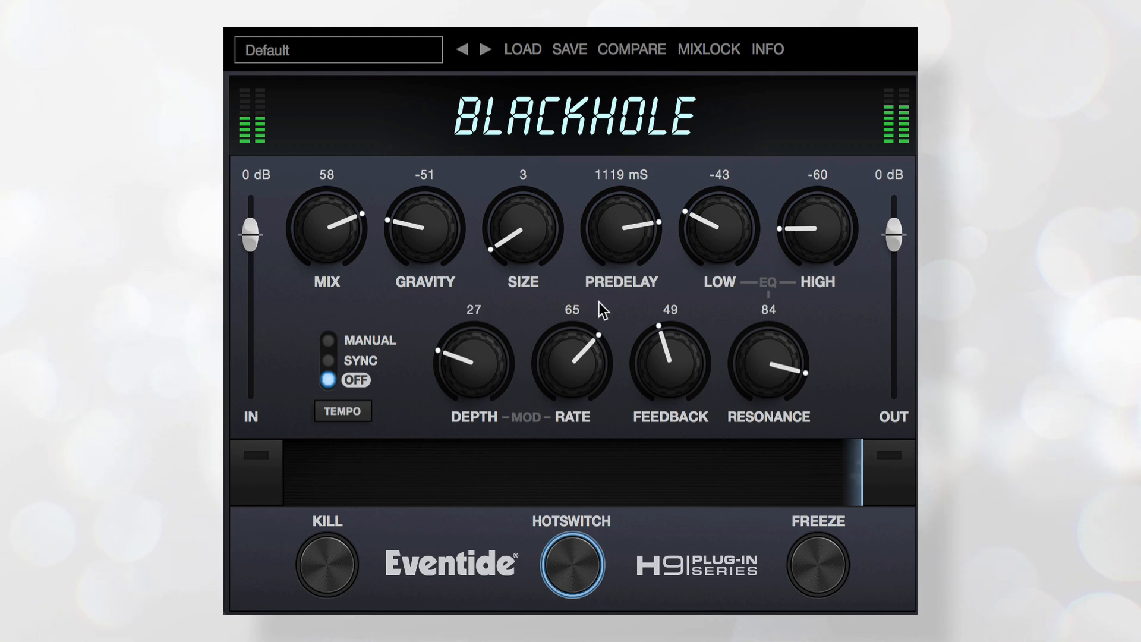
# - Toggle the Hotswitch back and forth between the original and the programmed settings, leaving it off
pyautogui.click(571, 567)
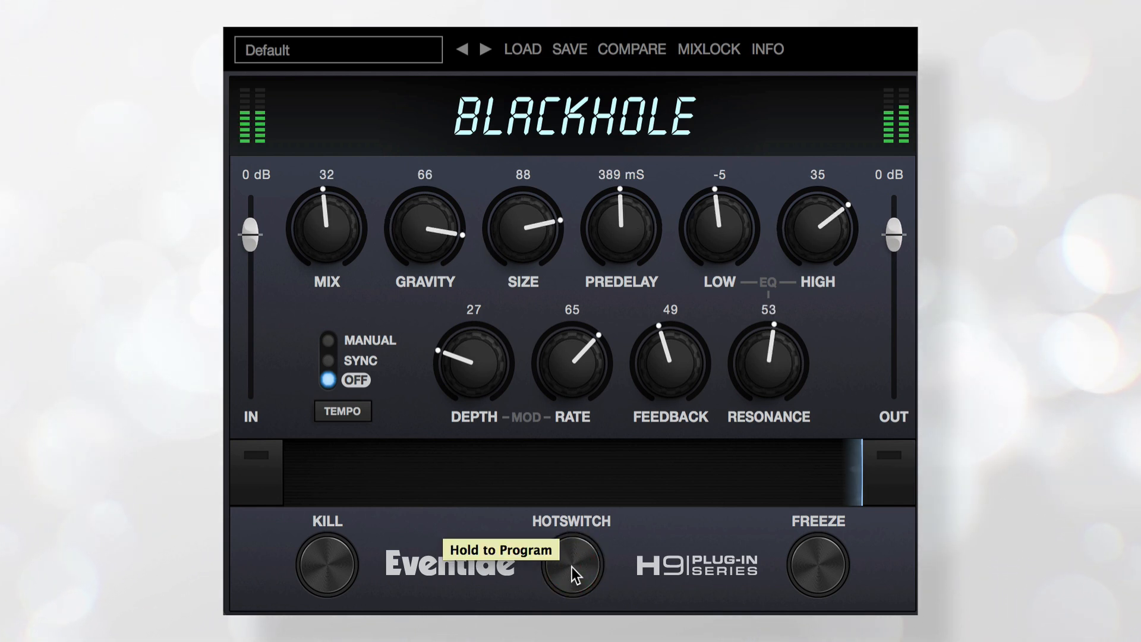
pyautogui.click(572, 566)
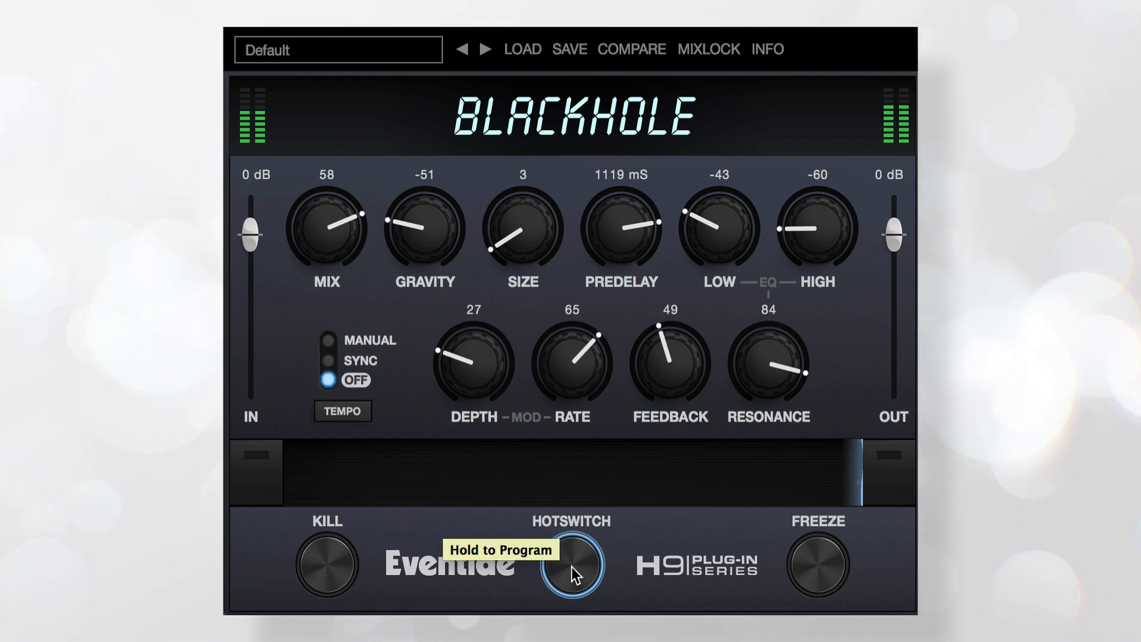
pyautogui.click(572, 567)
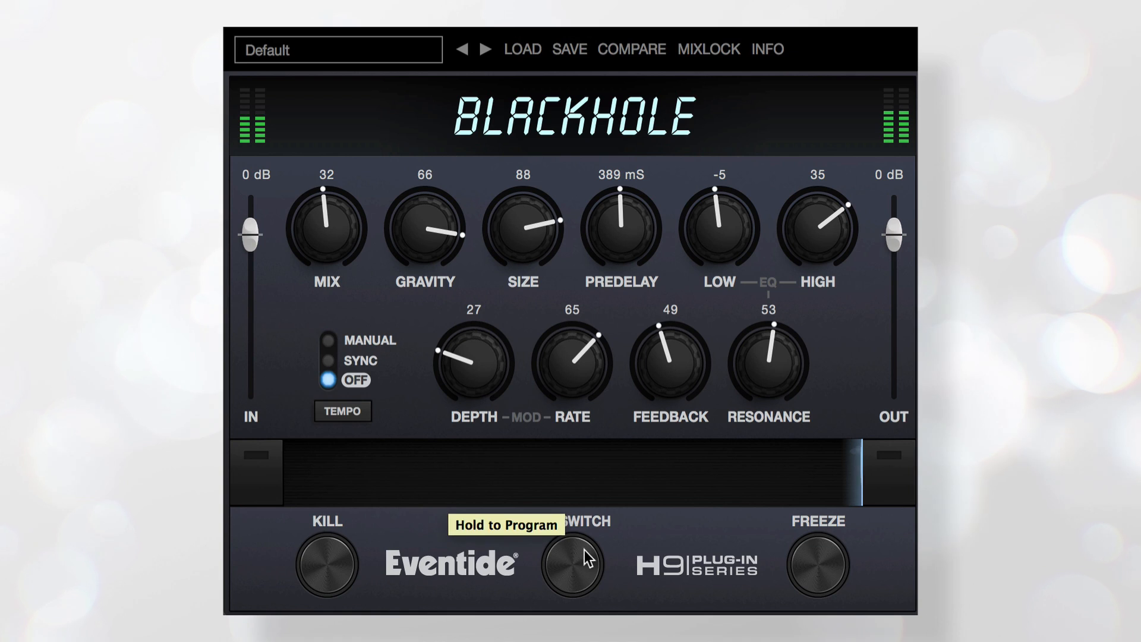
pyautogui.click(576, 564)
pyautogui.click(576, 564)
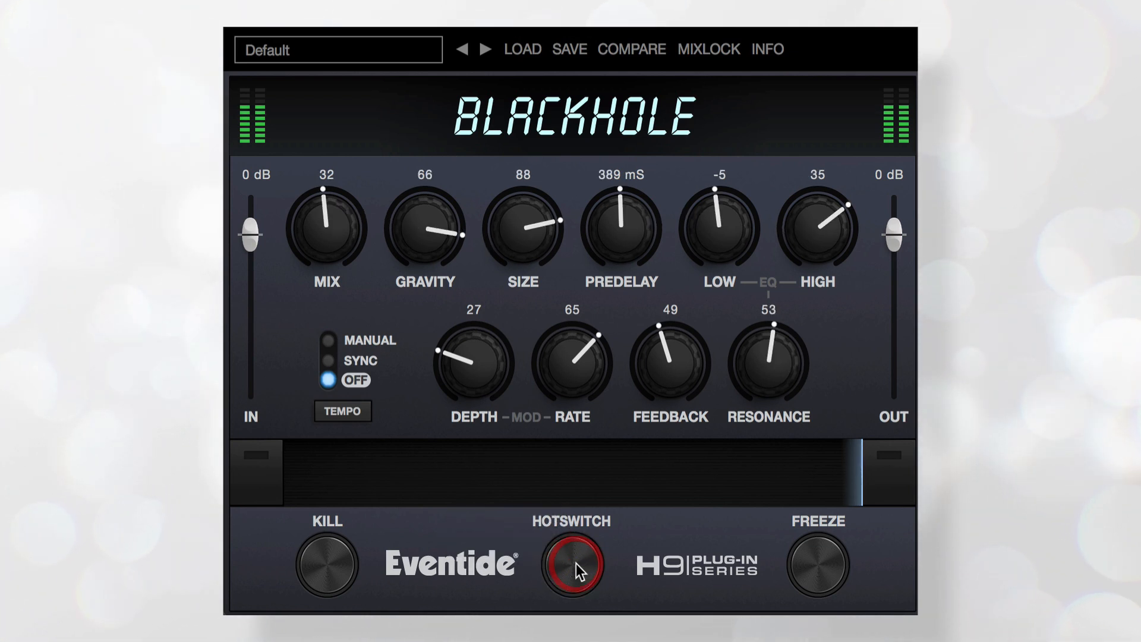
# - Turn Freeze on, lower Feedback to 44 while the reverb is frozen, and turn Freeze off
pyautogui.click(817, 568)
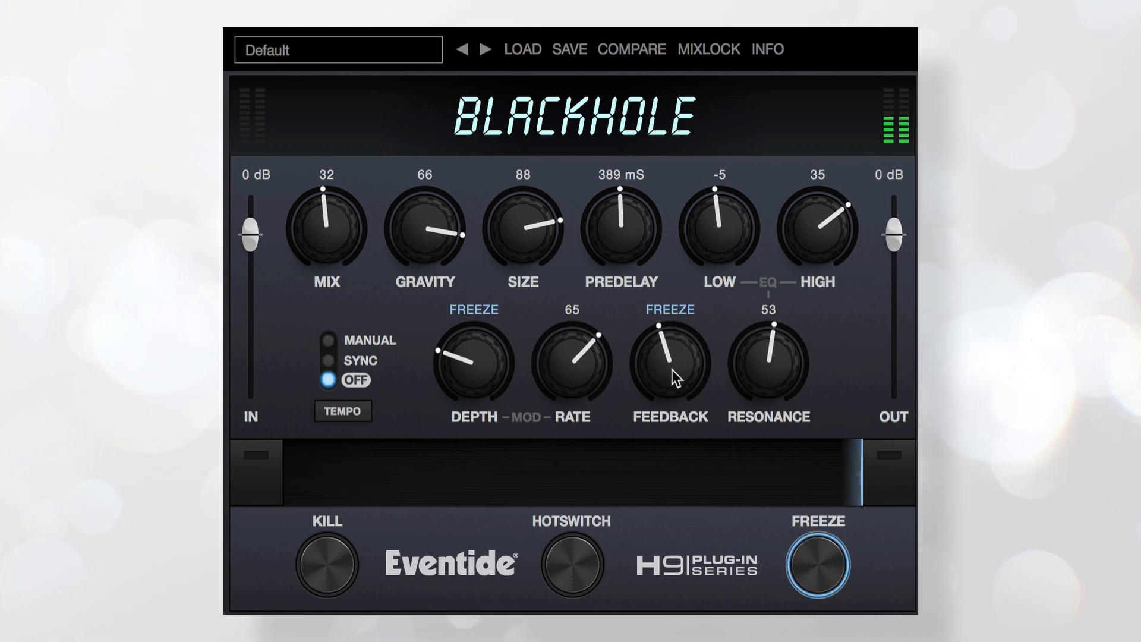
pyautogui.moveTo(641, 297); pyautogui.dragTo(631, 391)
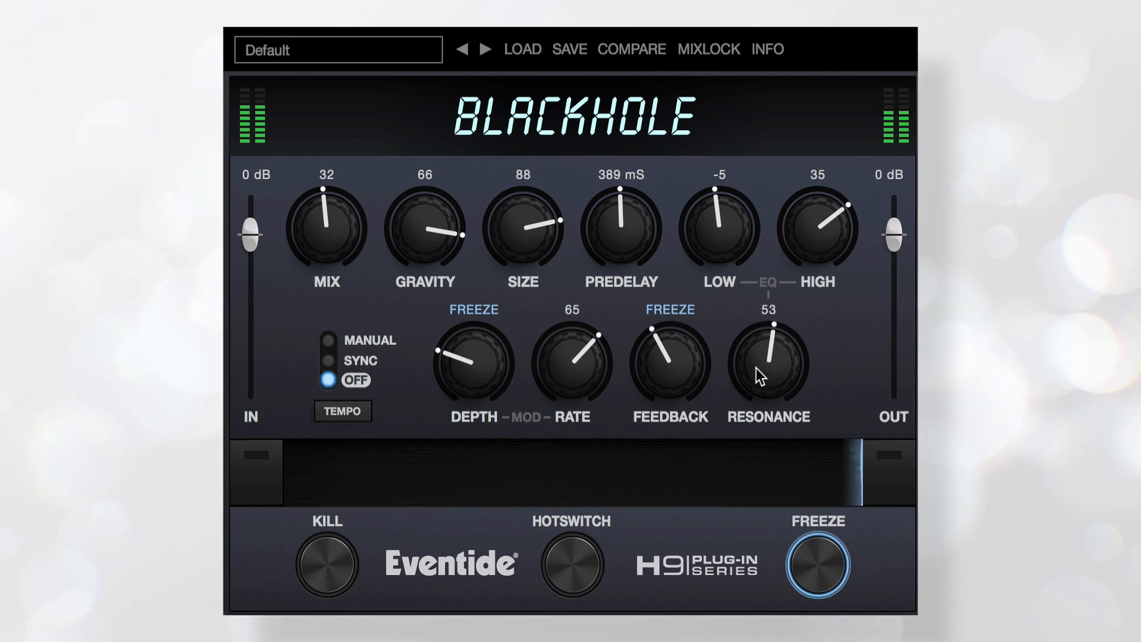
pyautogui.click(823, 571)
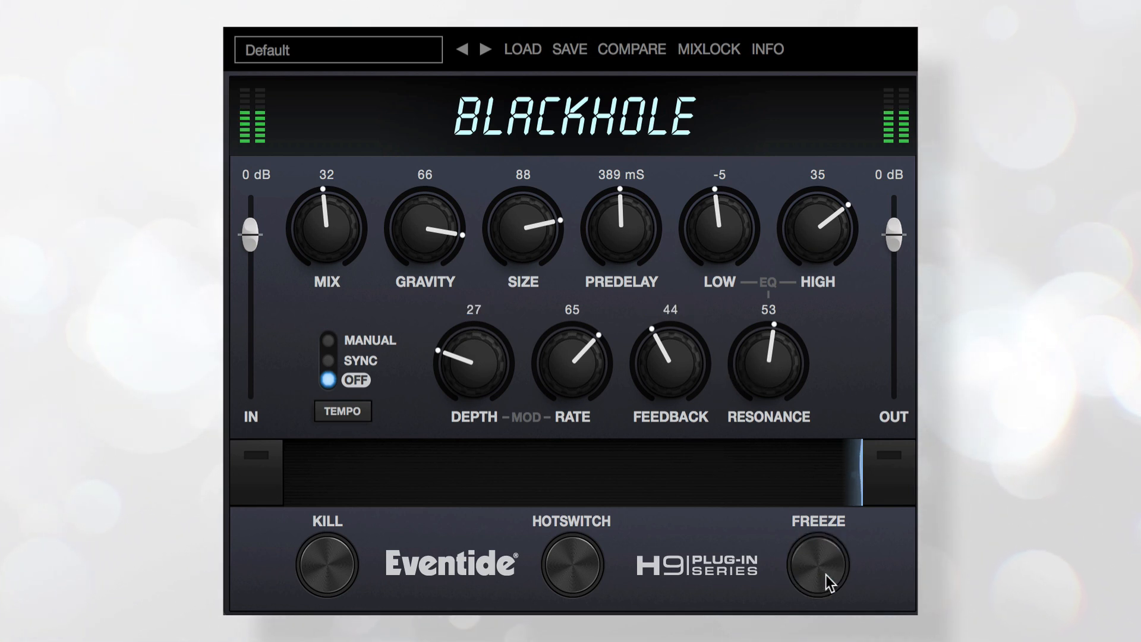
# - Engage Freeze and set Size to 44, add Kill while moving Size to 71 and down to 42, and turn both switches off
pyautogui.click(821, 575)
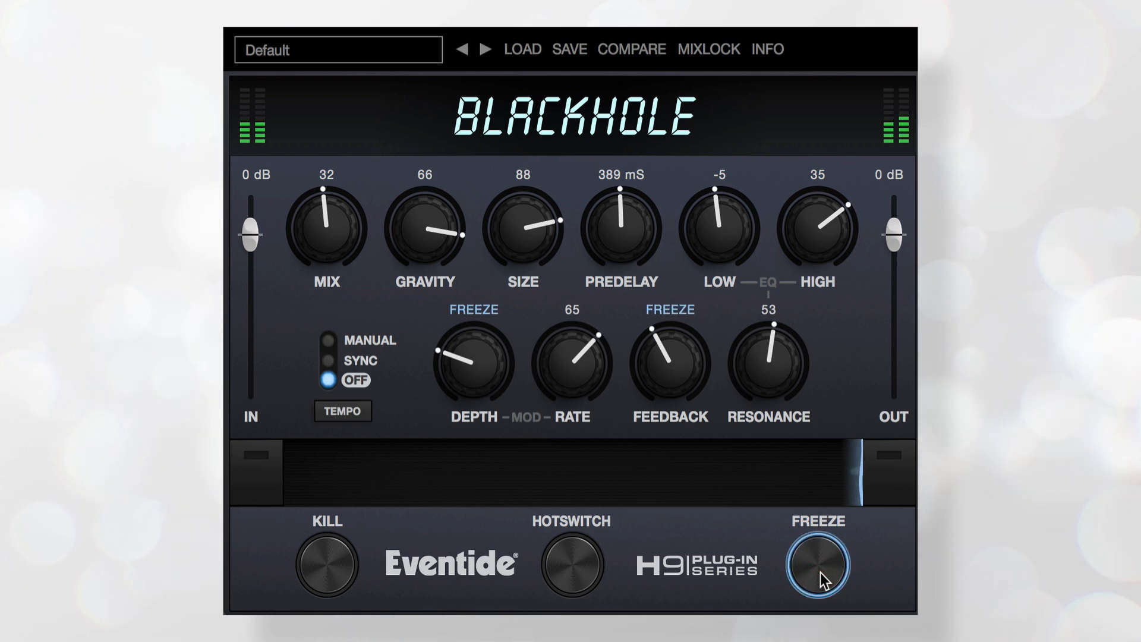
pyautogui.moveTo(539, 211); pyautogui.dragTo(504, 342)
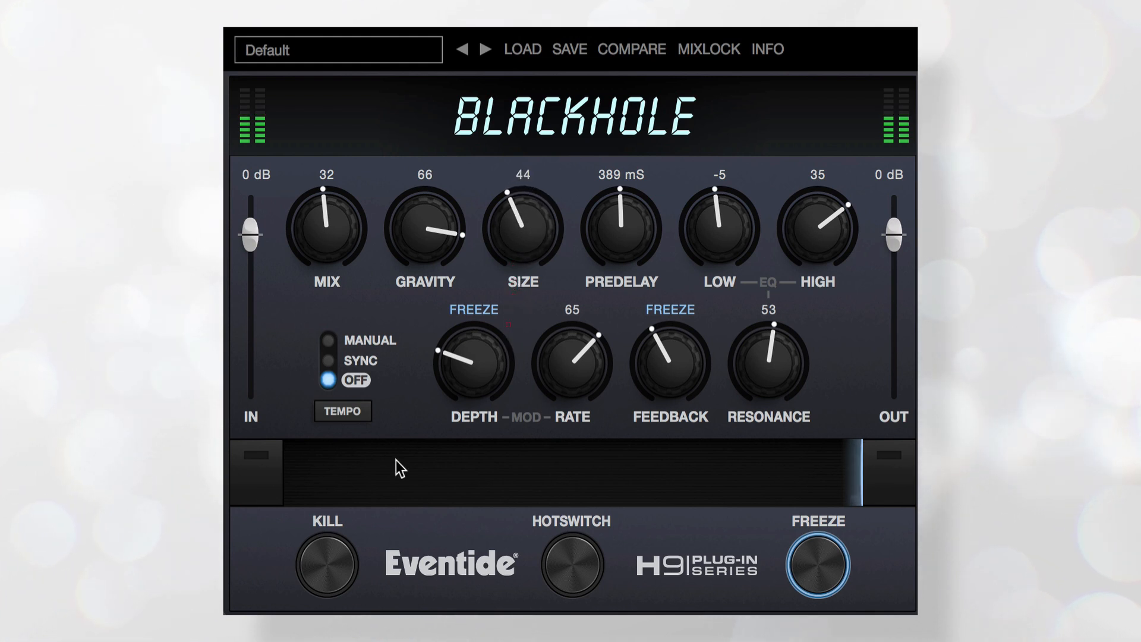
pyautogui.click(324, 565)
pyautogui.moveTo(523, 187); pyautogui.dragTo(531, 150)
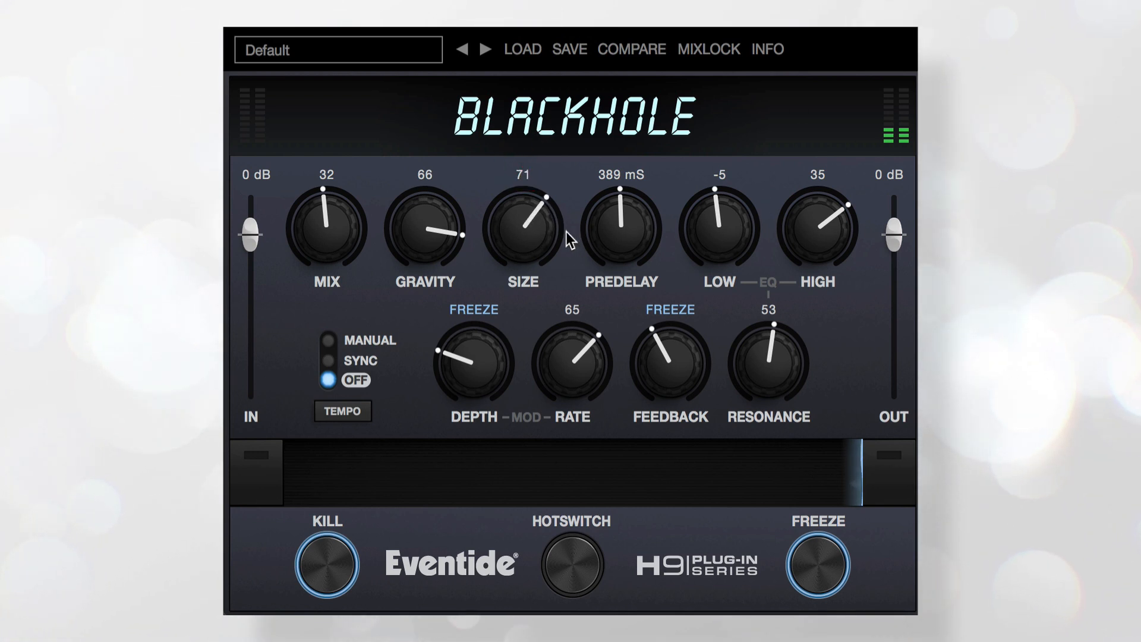
pyautogui.moveTo(523, 254); pyautogui.dragTo(510, 305)
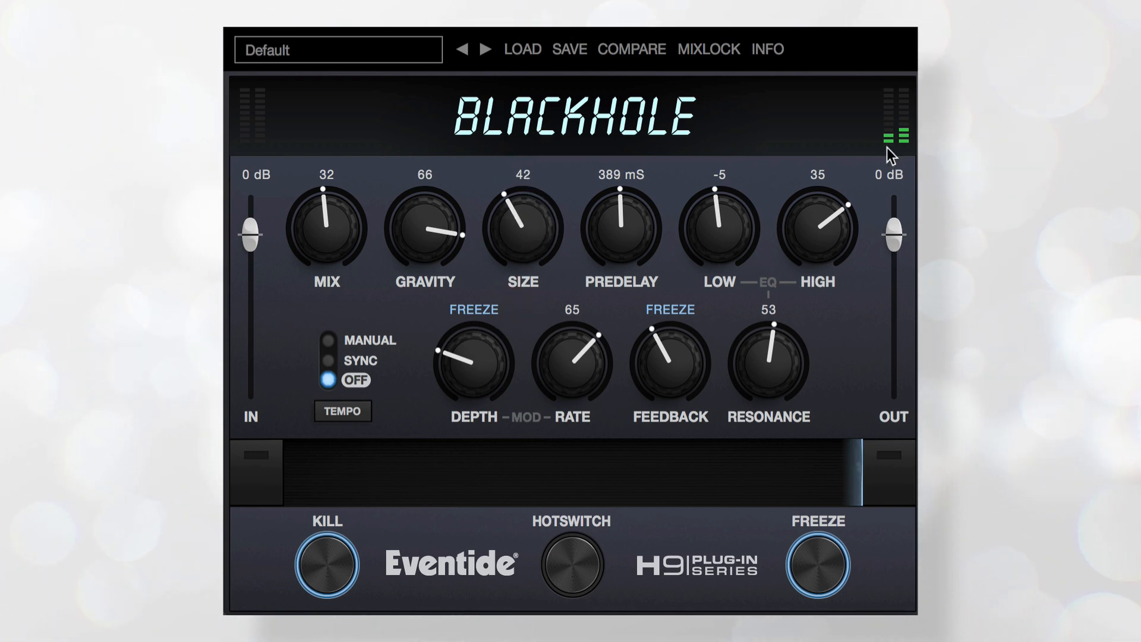
pyautogui.click(805, 560)
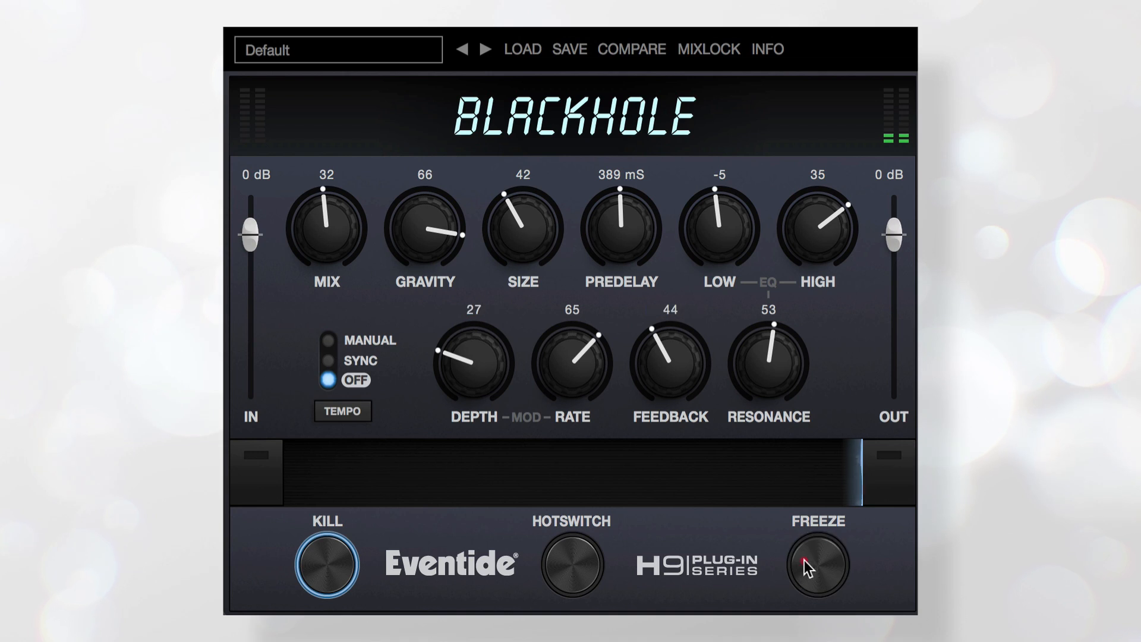
pyautogui.click(330, 569)
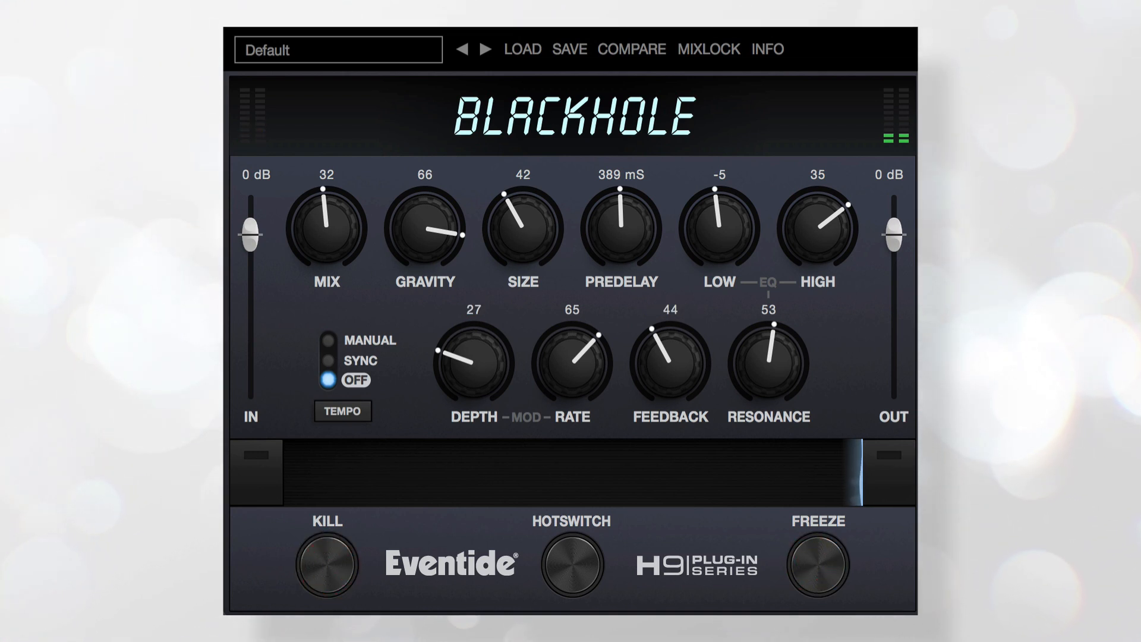